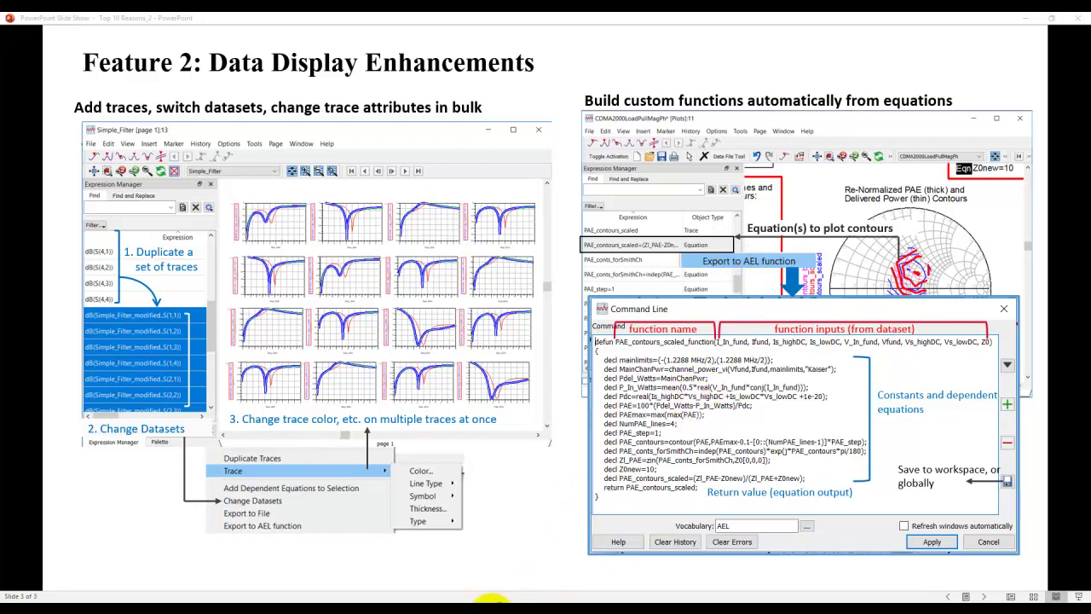
Switch from the PowerPoint slideshow to the TB_MMIC_Amp_v1 data display
mouse_move(444, 590)
left_click(378, 578)
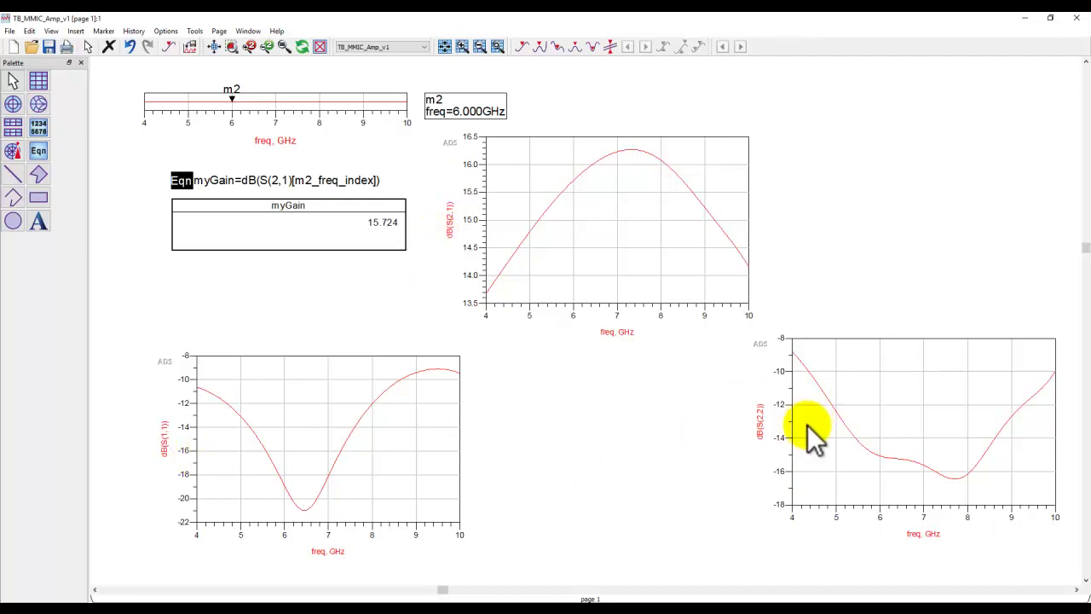
Check the available datasets without changing them, then open the Expression Manager with Ctrl+E
left_click(424, 47)
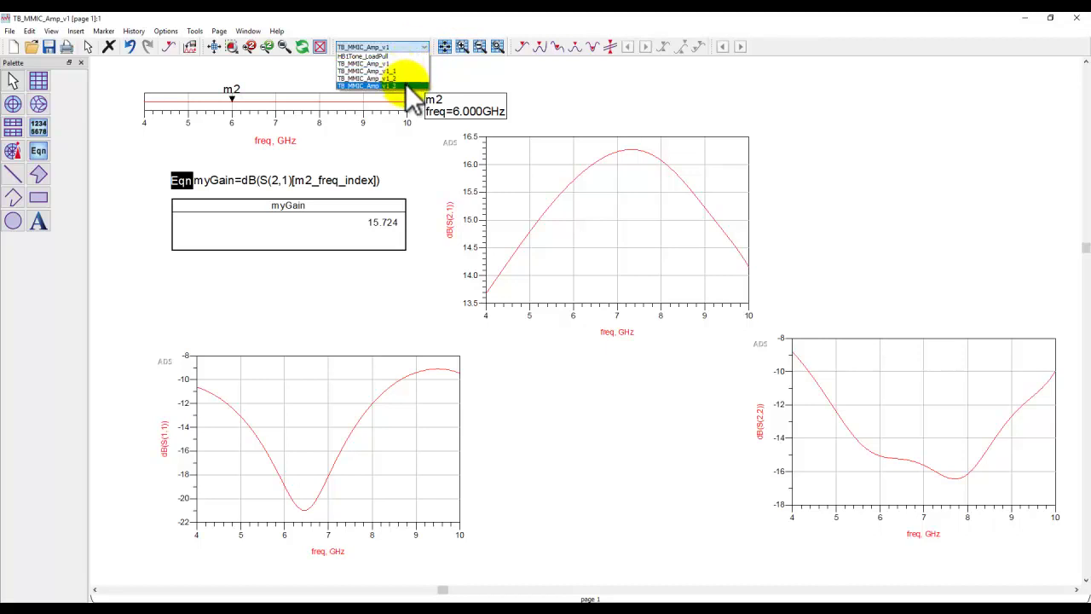
left_click(612, 88)
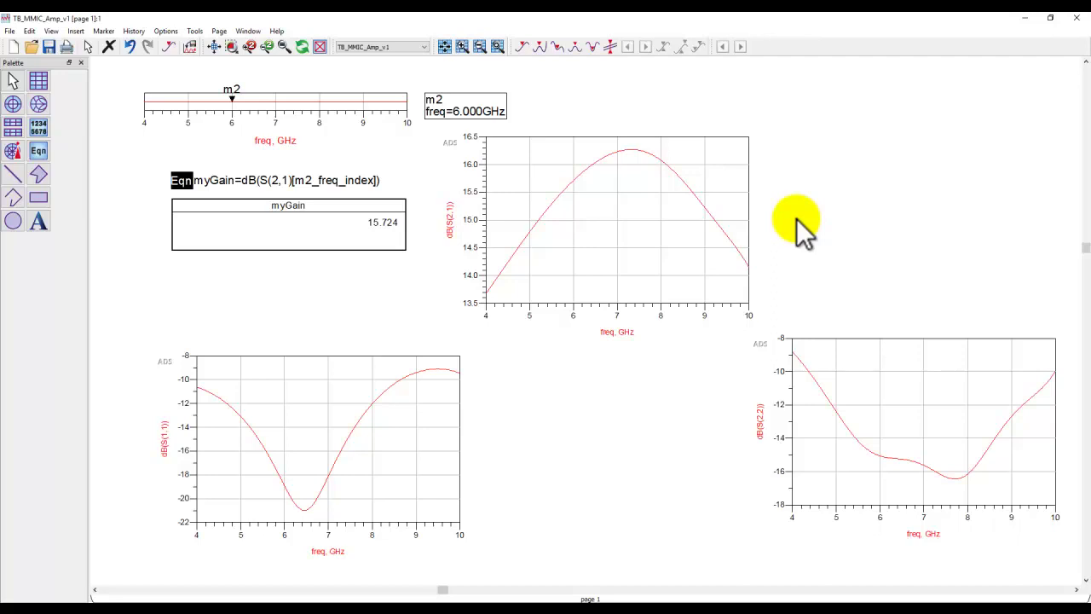
key("ctrl+e")
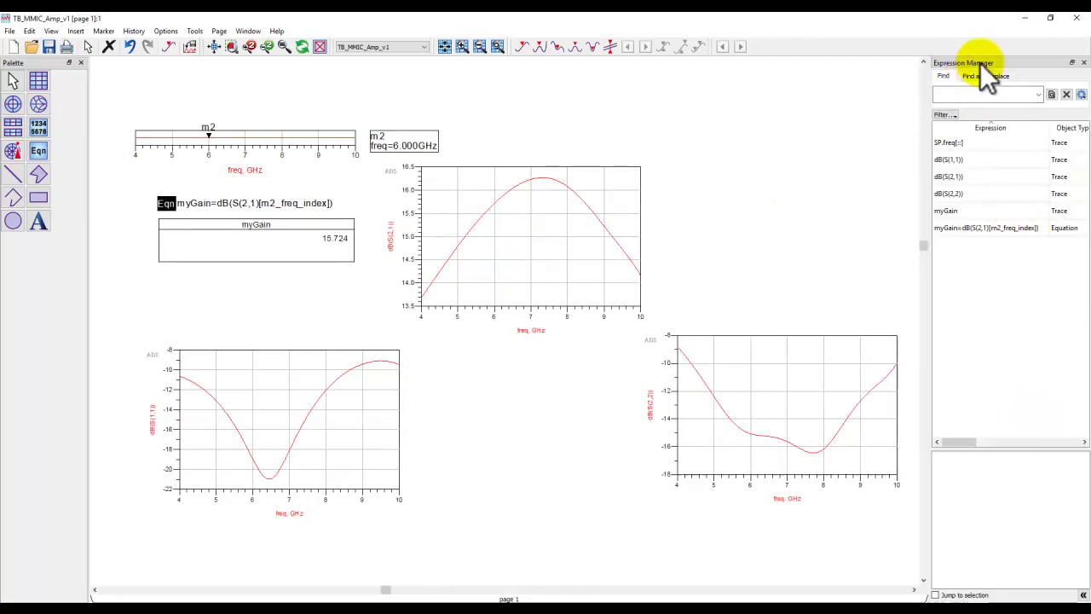
Duplicate the dB(S(1,1)), dB(S(2,1)) and dB(S(2,2)) traces twice, then clear the selection
left_click(946, 161)
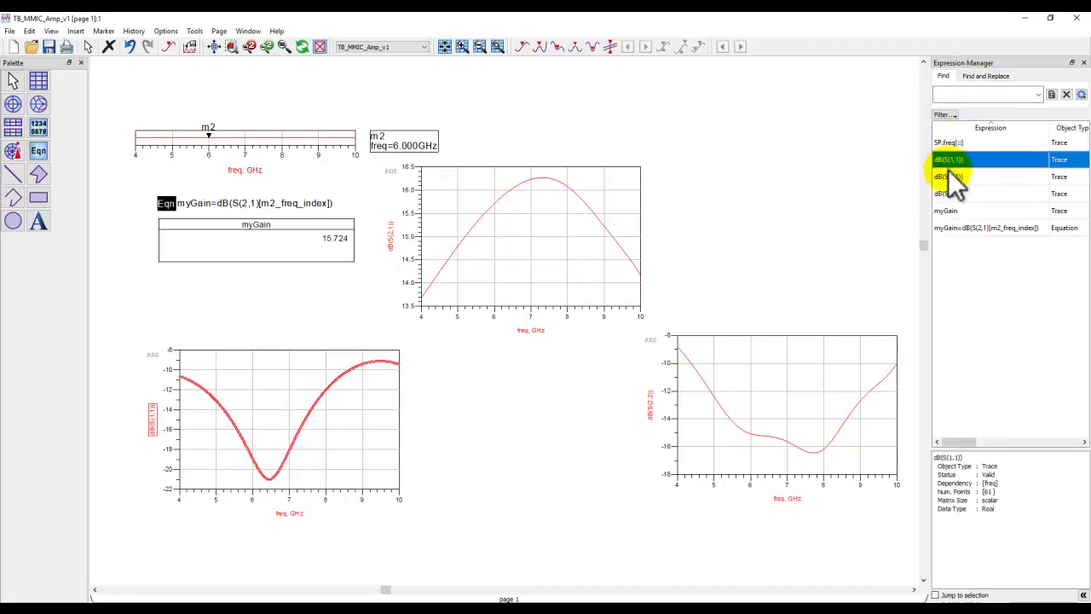
left_click(948, 196, "shift")
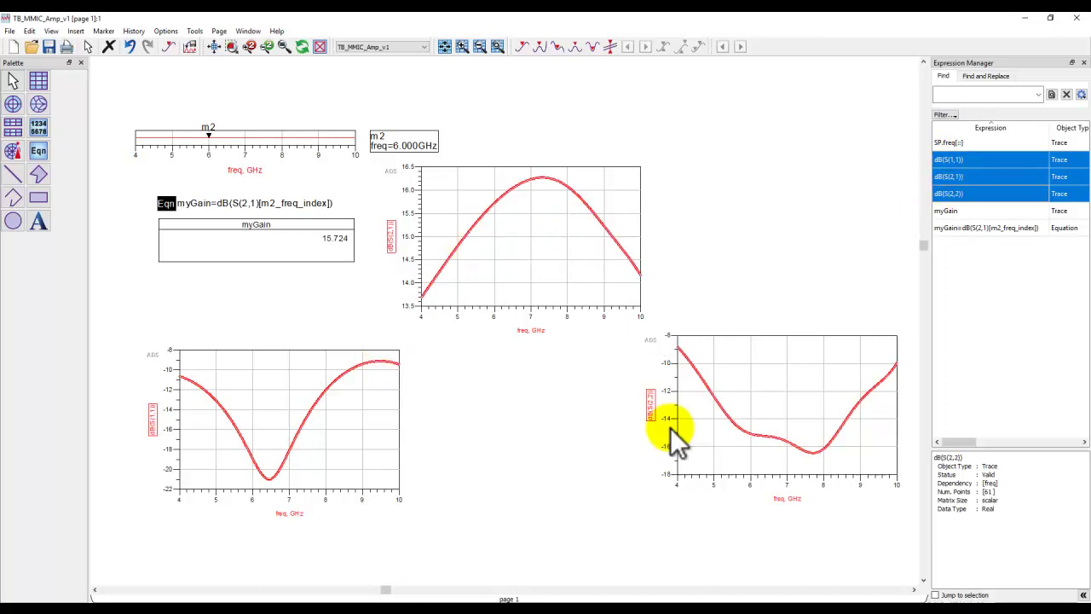
right_click(951, 179)
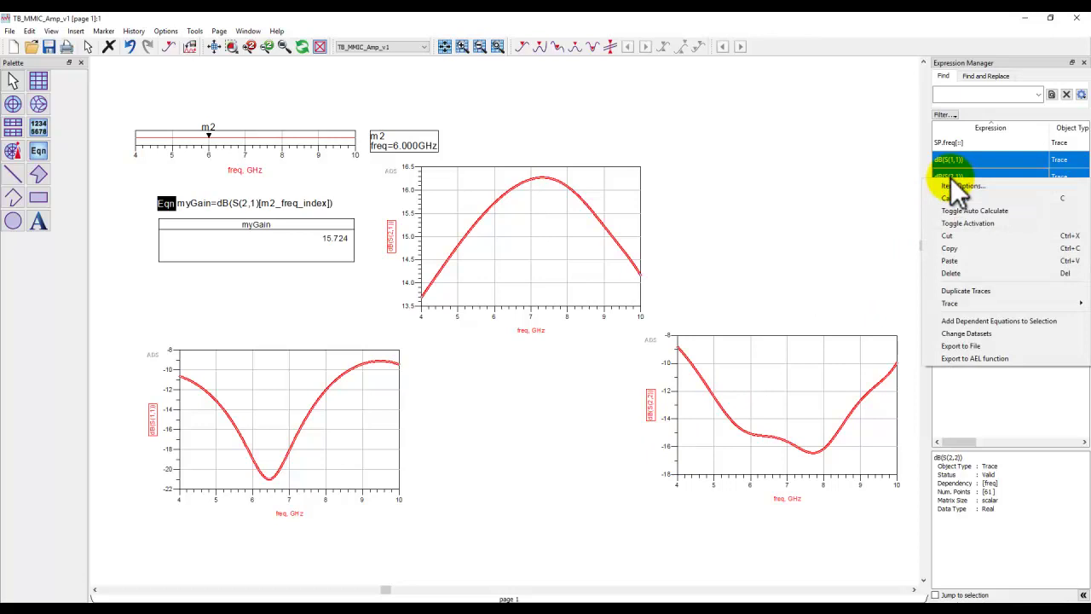
left_click(960, 290)
right_click(958, 278)
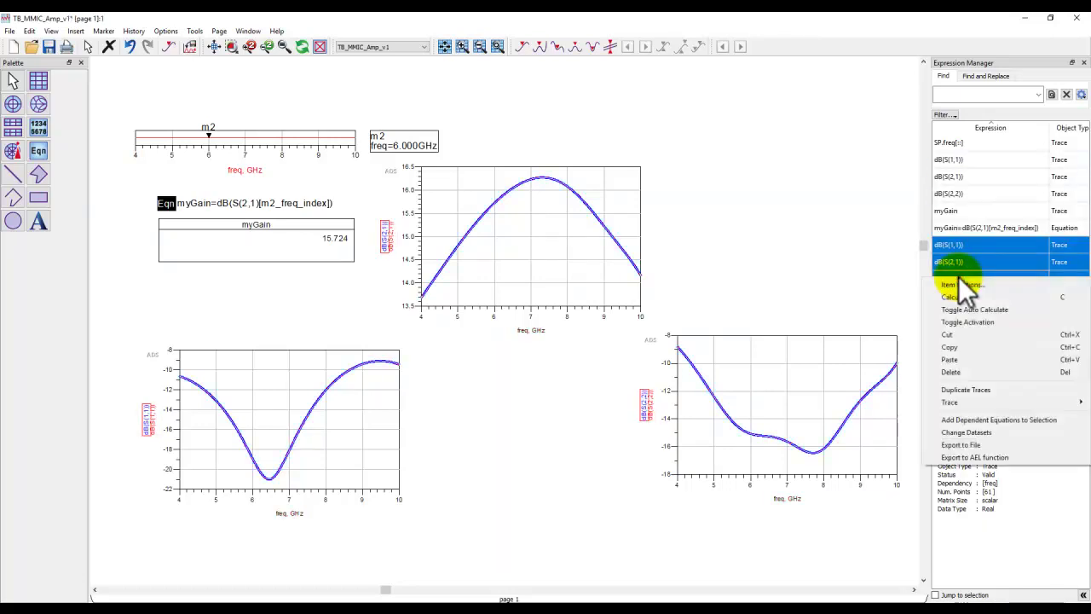
left_click(964, 390)
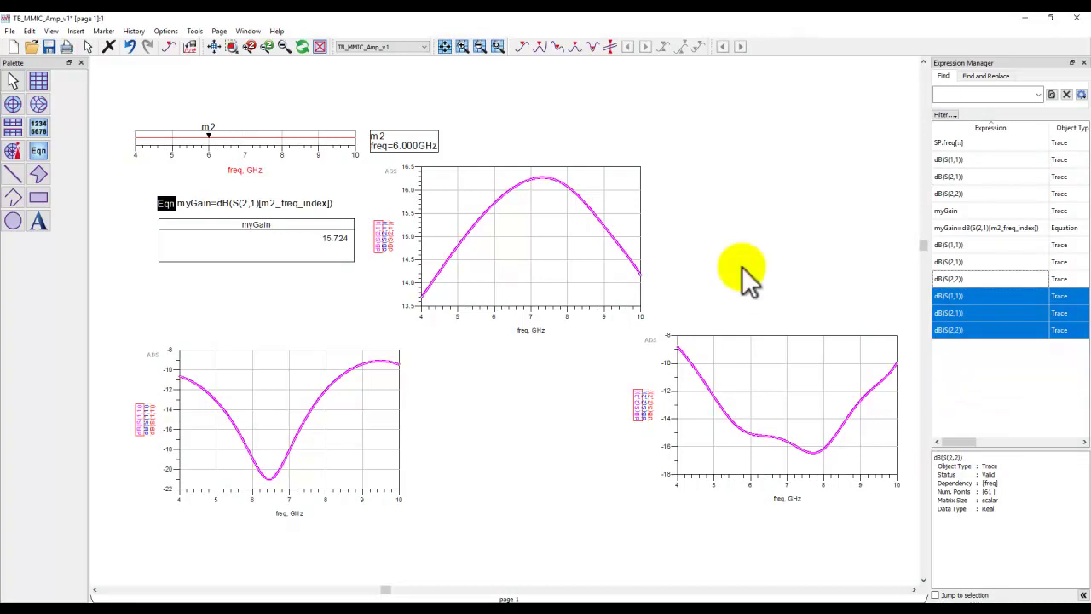
left_click(498, 355)
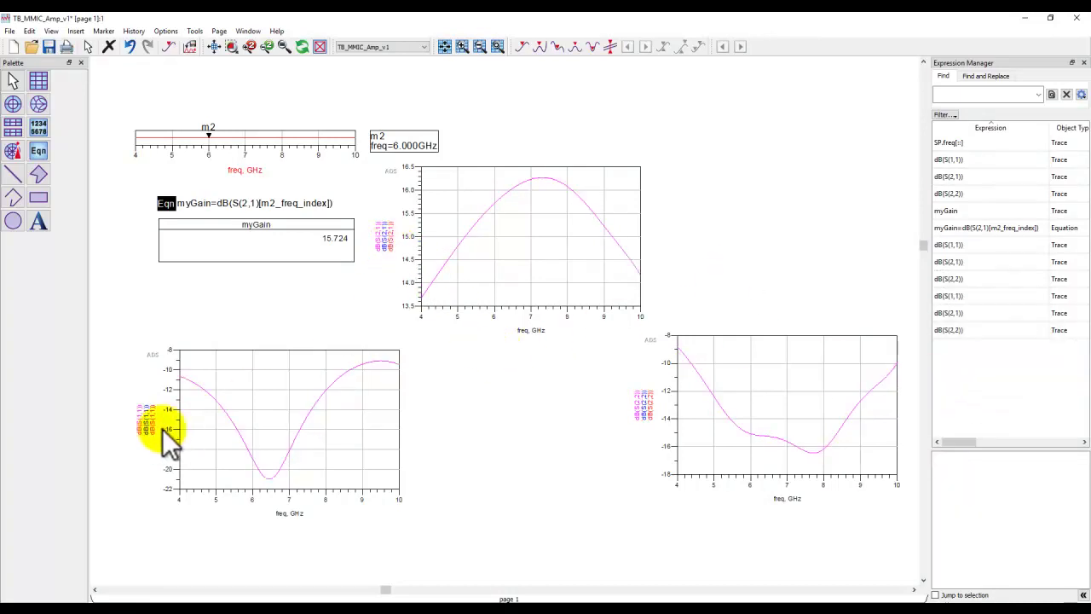
Change the first three trace copies to read from the TB_MMIC_Amp_v1_1 dataset
left_click(950, 245)
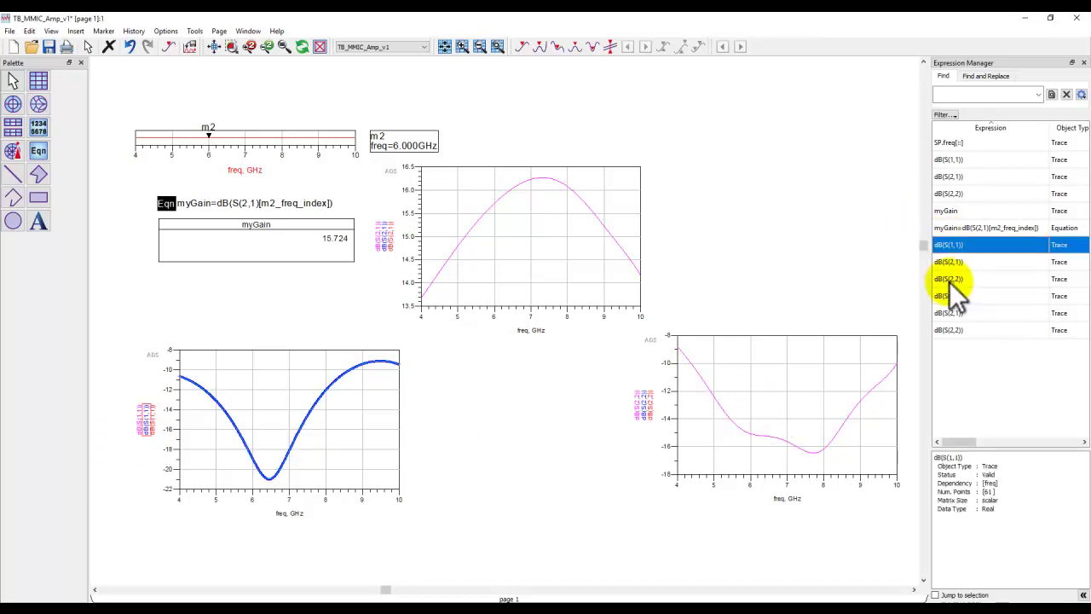
left_click(953, 279, "shift")
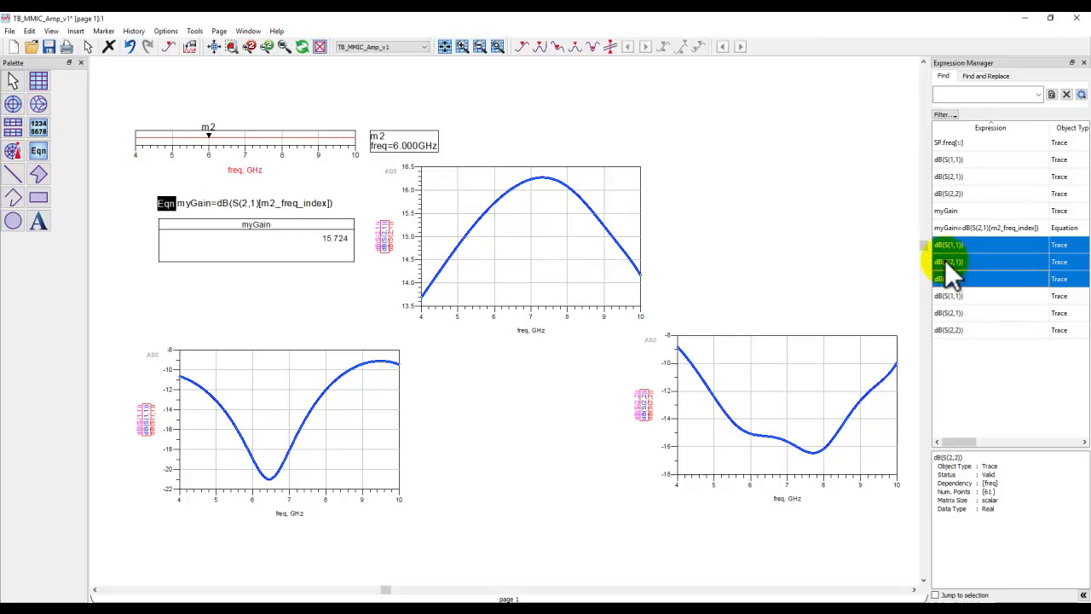
right_click(944, 259)
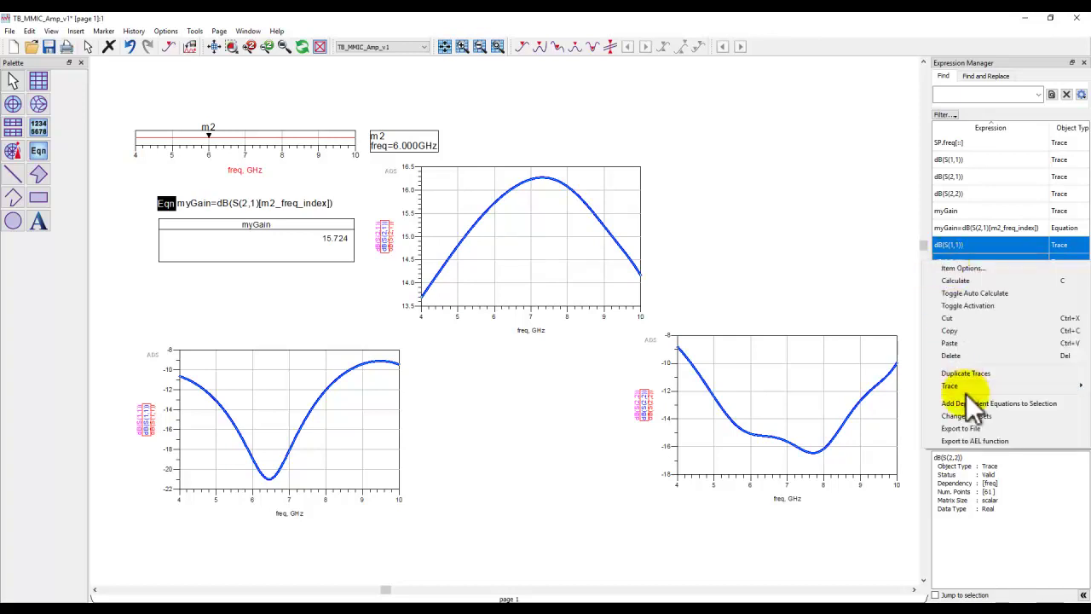
left_click(965, 415)
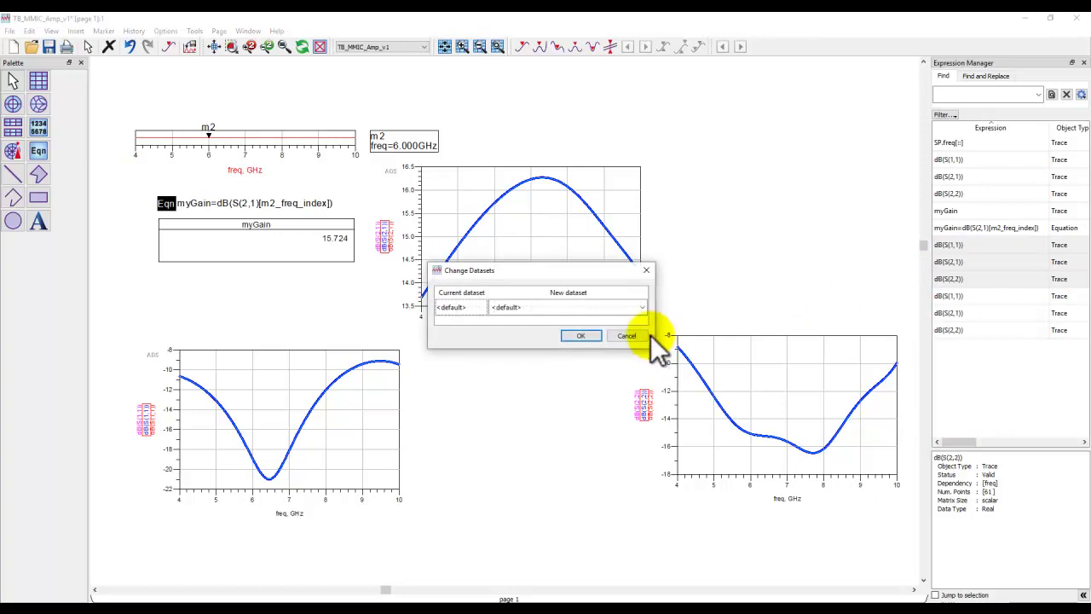
left_click(644, 308)
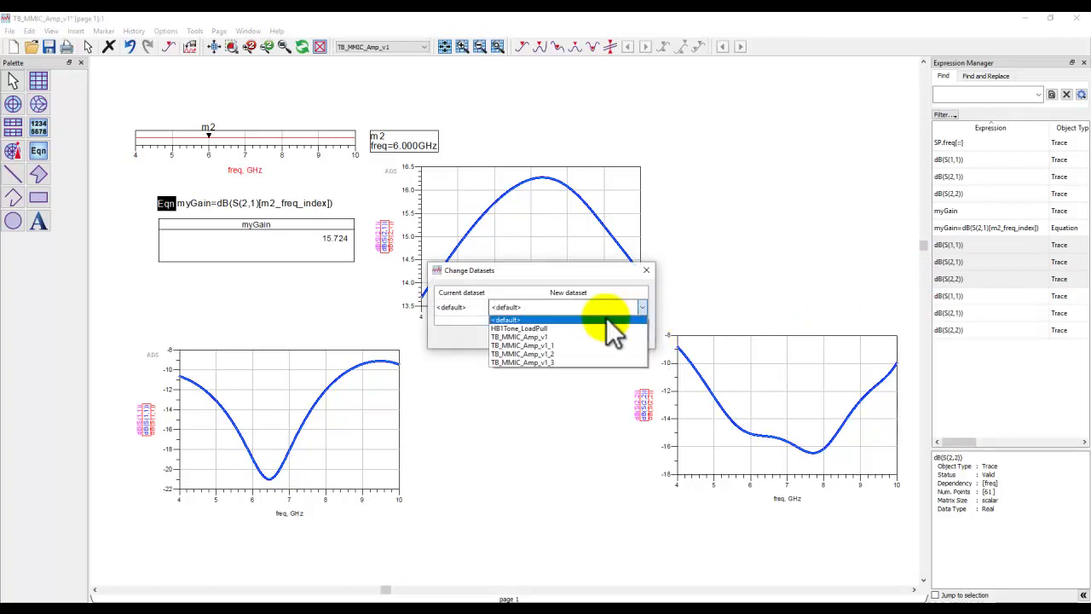
left_click(544, 345)
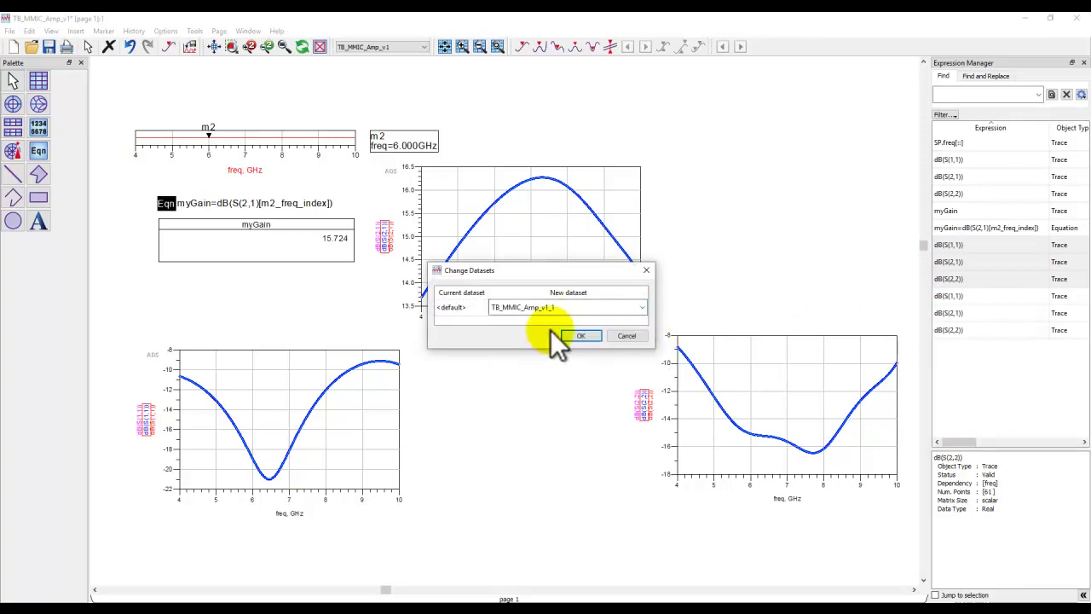
left_click(579, 335)
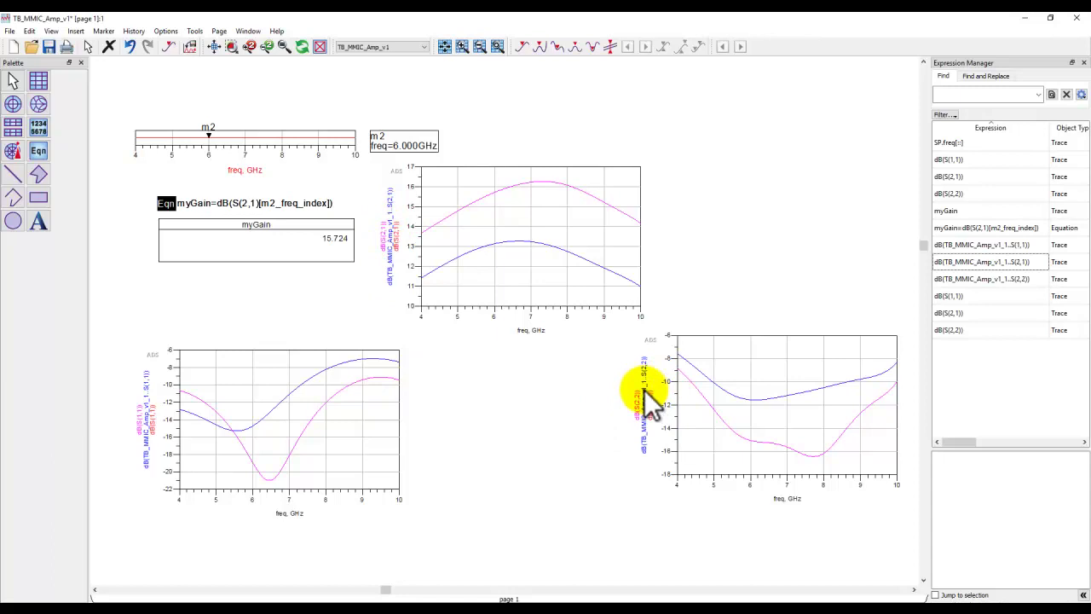
Change the remaining three trace copies to read from the TB_MMIC_Amp_v1_2 dataset
left_click(968, 298)
left_click(960, 329, "shift")
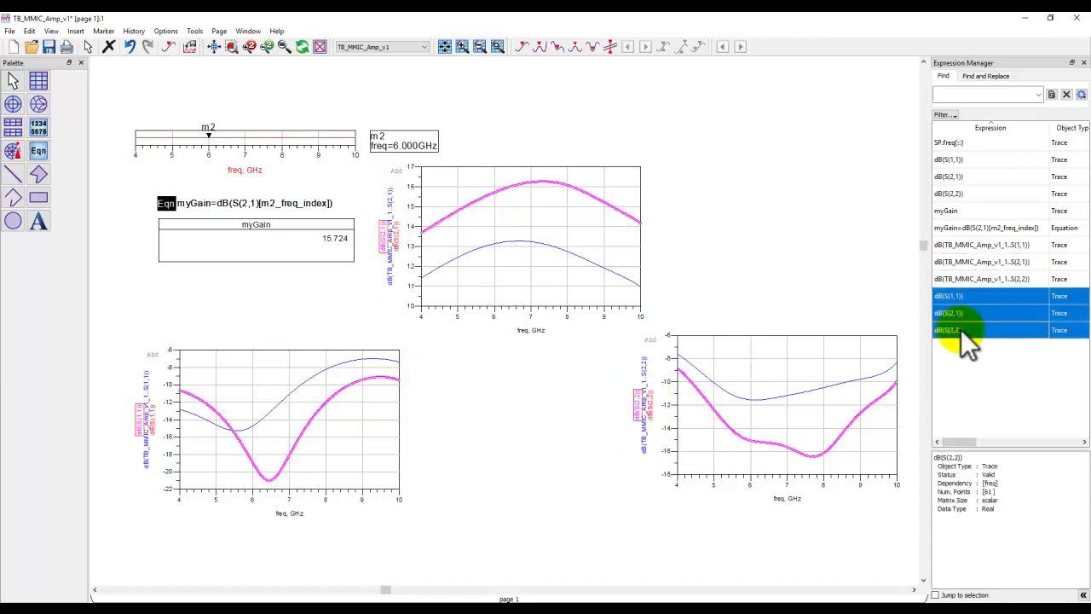
right_click(960, 329)
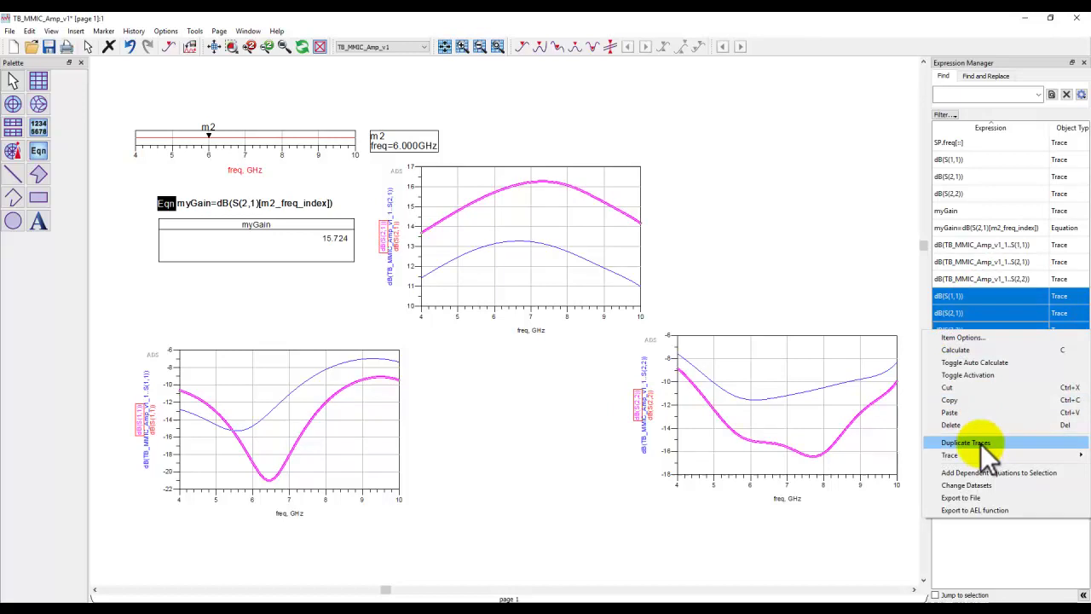
left_click(964, 486)
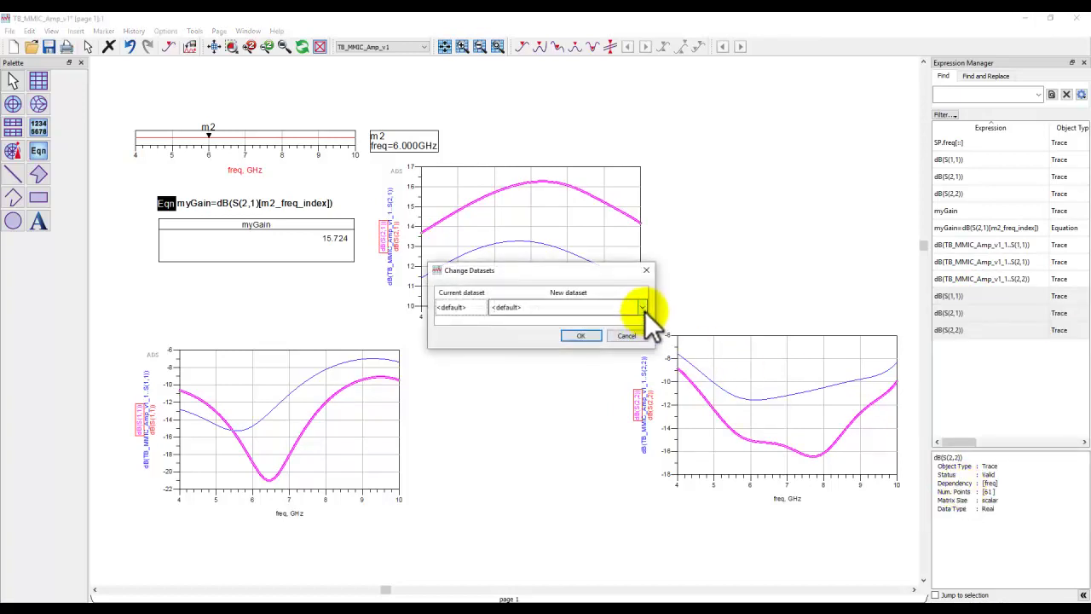
left_click(642, 309)
left_click(577, 353)
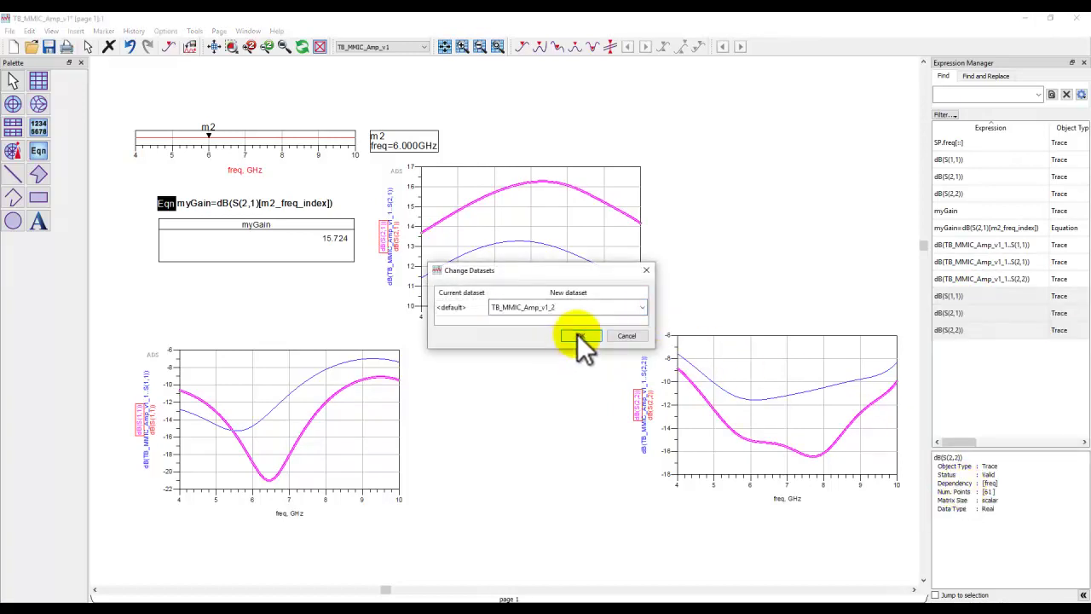
left_click(577, 333)
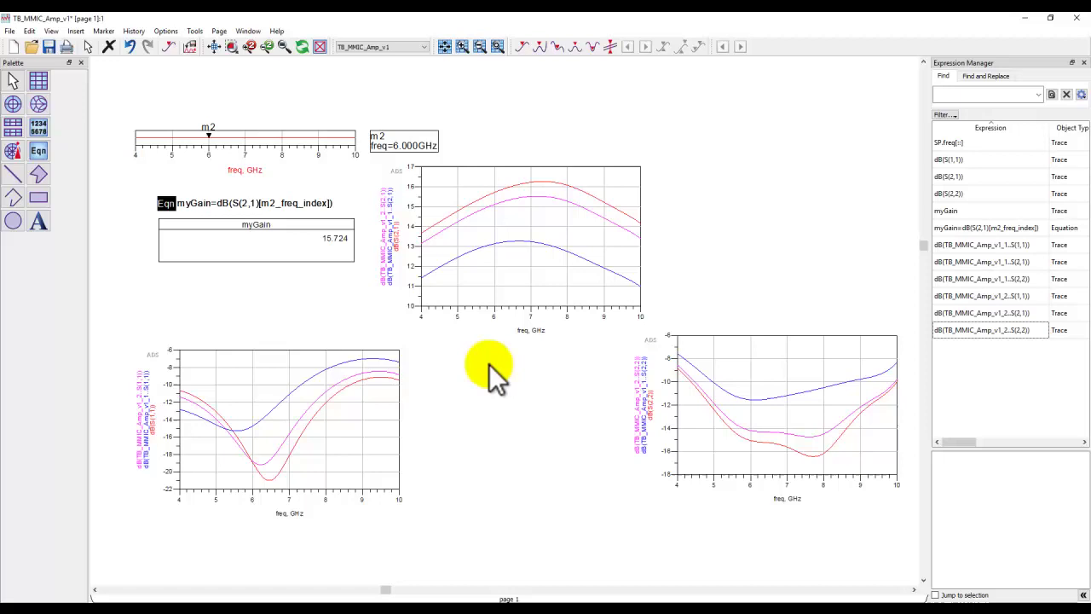
Place marker m1 at 8.100 GHz on the gain plot, then select the six dataset-specific traces
left_click(610, 46)
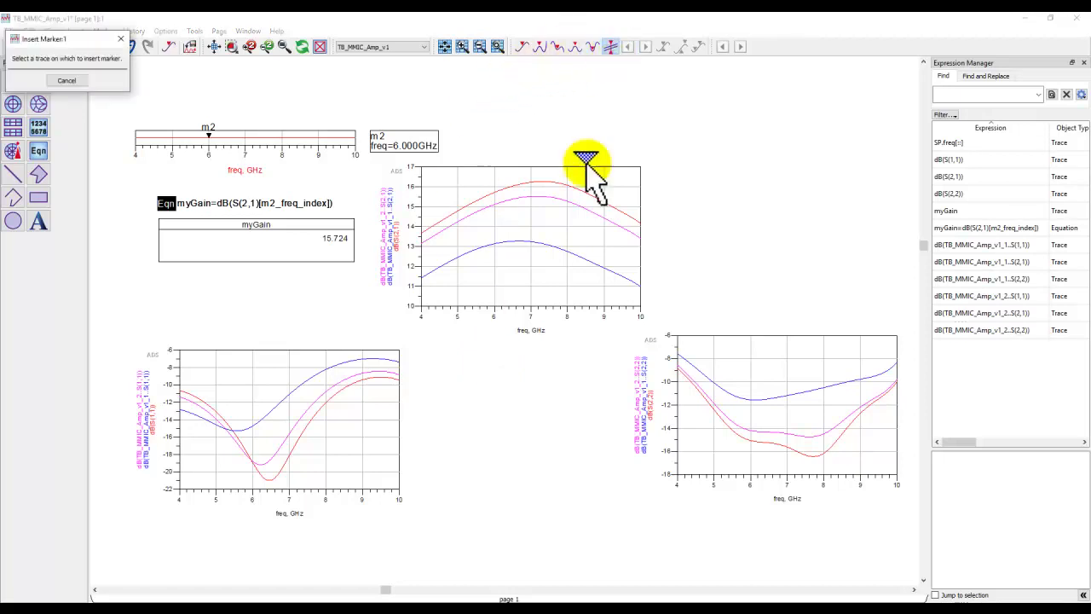
left_click(569, 186)
mouse_move(582, 134)
left_mouse_down()
mouse_move(665, 129)
mouse_move(700, 140)
left_mouse_up()
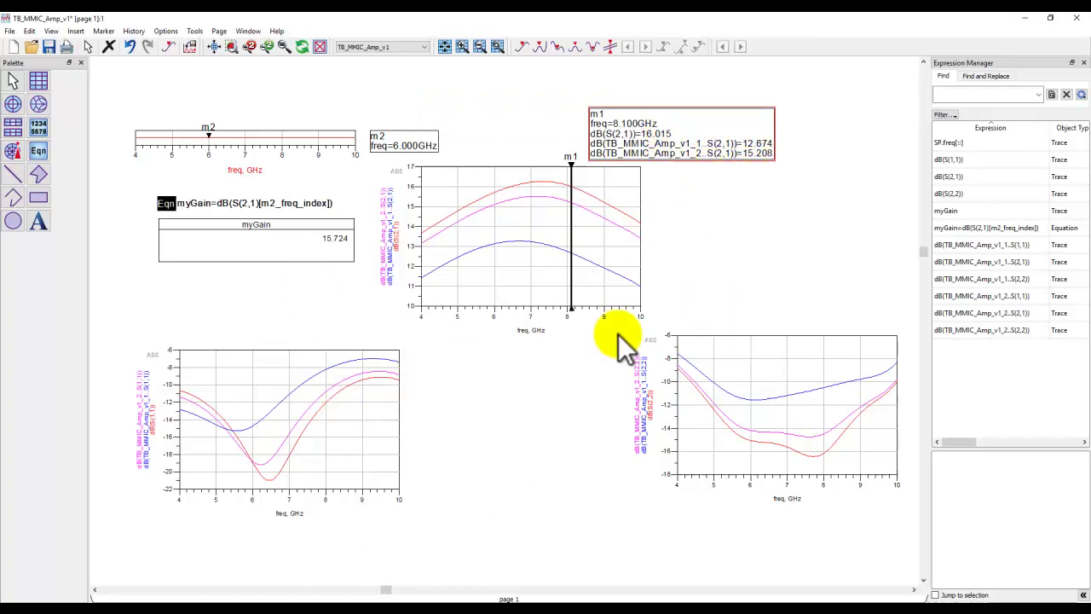
left_click(966, 245)
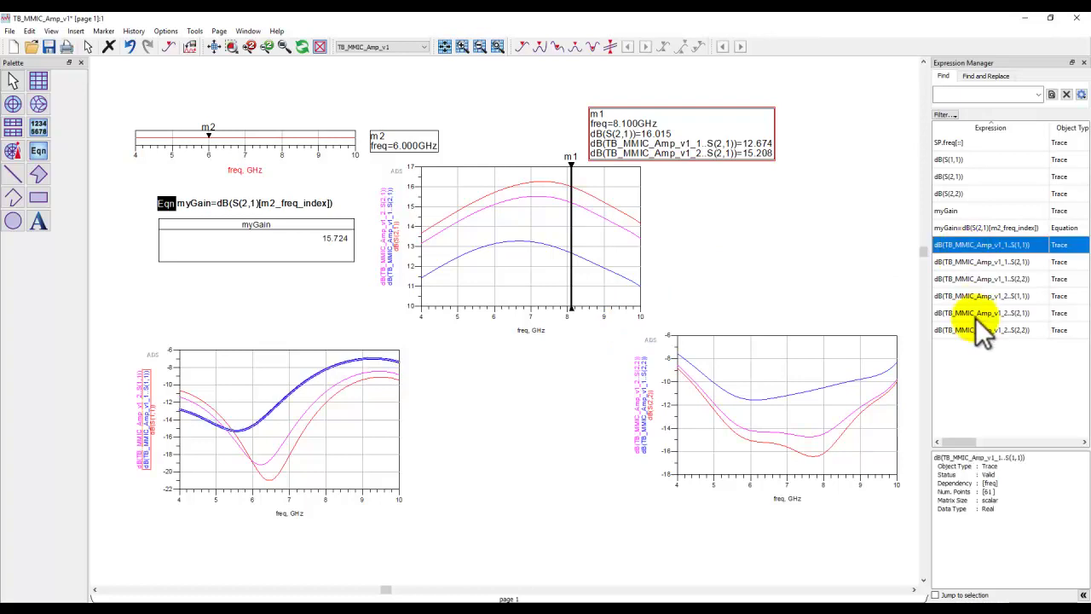
left_click(972, 330, "shift")
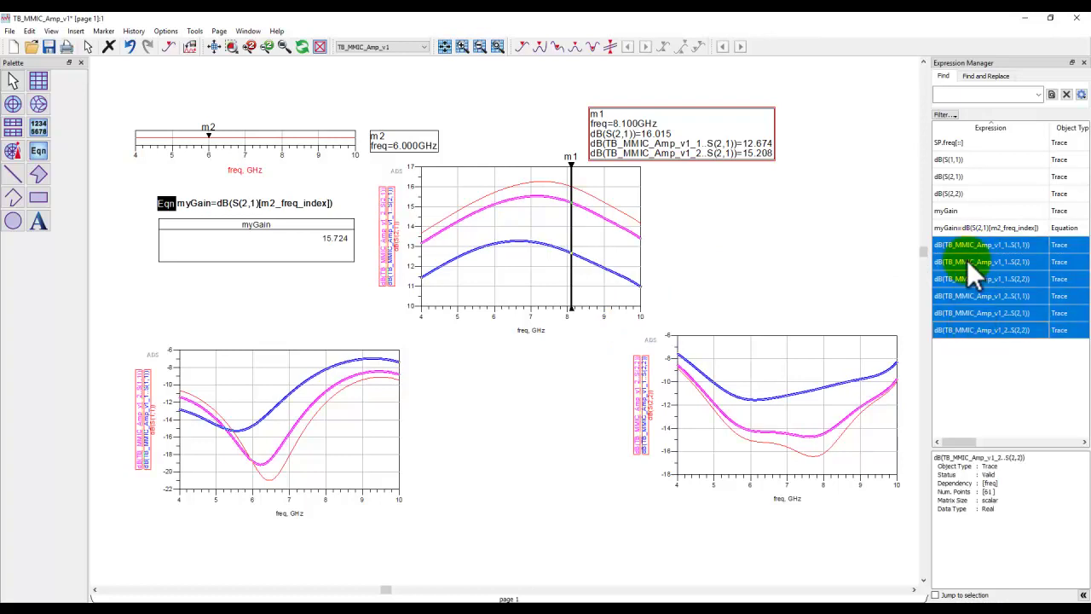
Set the line thickness of the original dB(S(1,1)) through dB(S(2,2)) traces to 2
left_click(952, 317)
left_click(952, 161)
left_click(947, 194, "shift")
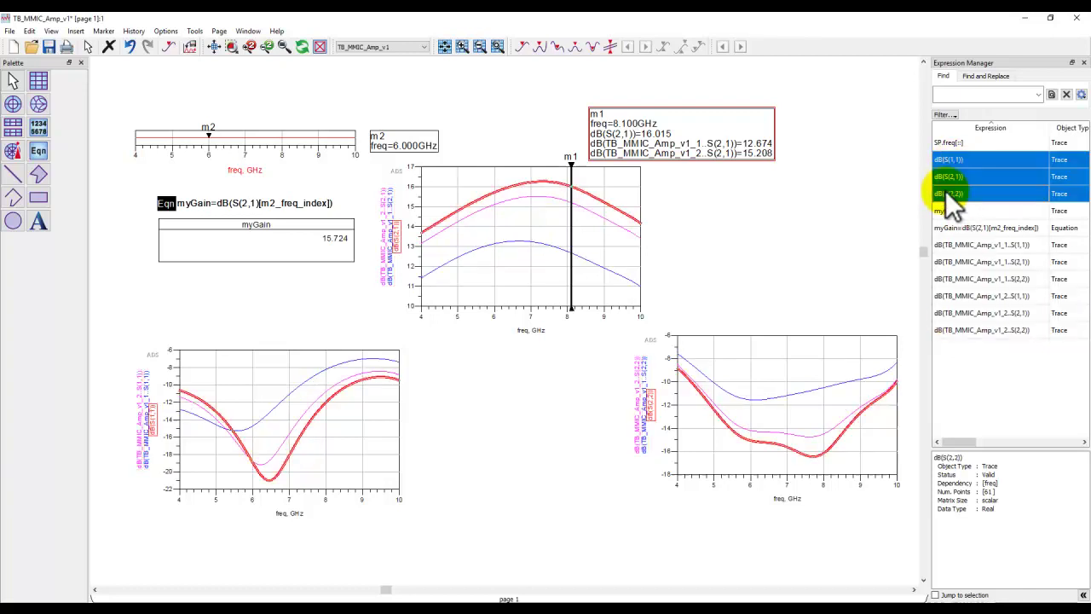
right_click(945, 190)
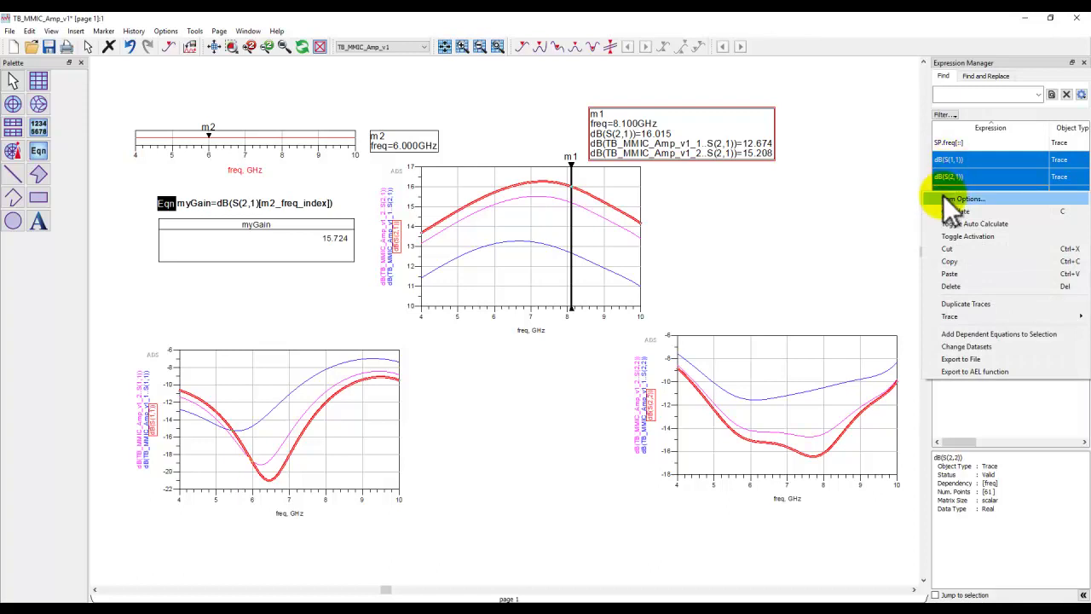
mouse_move(951, 317)
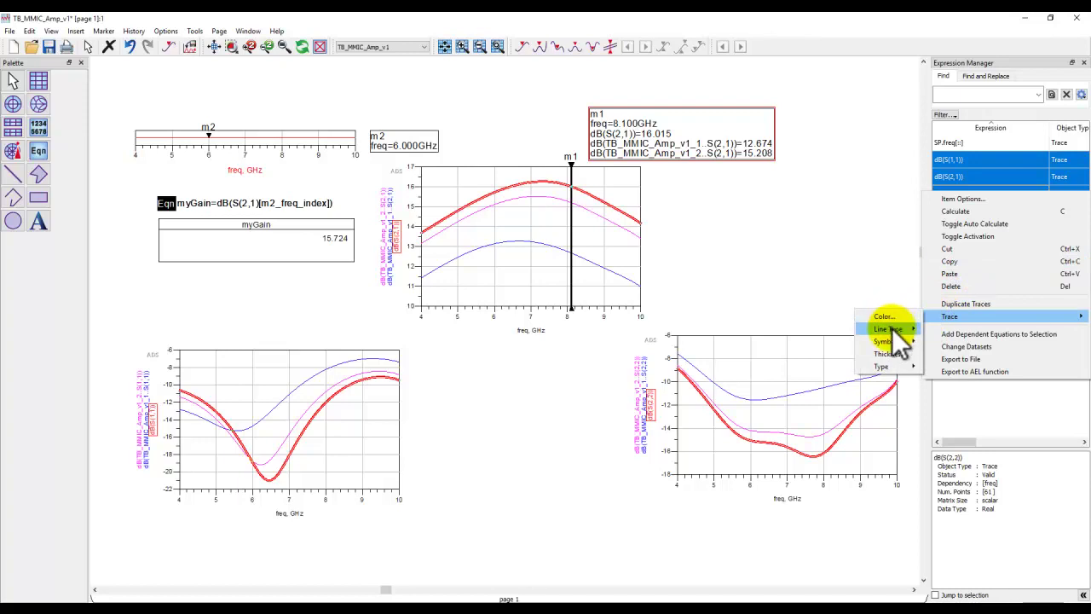
mouse_move(886, 364)
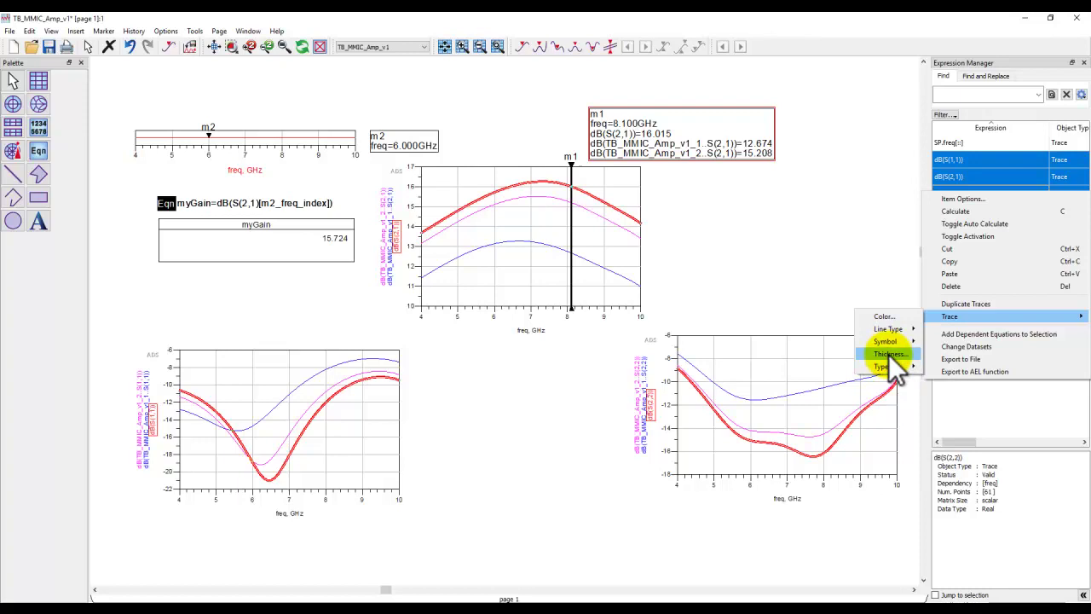
left_click(888, 354)
double_click(859, 380)
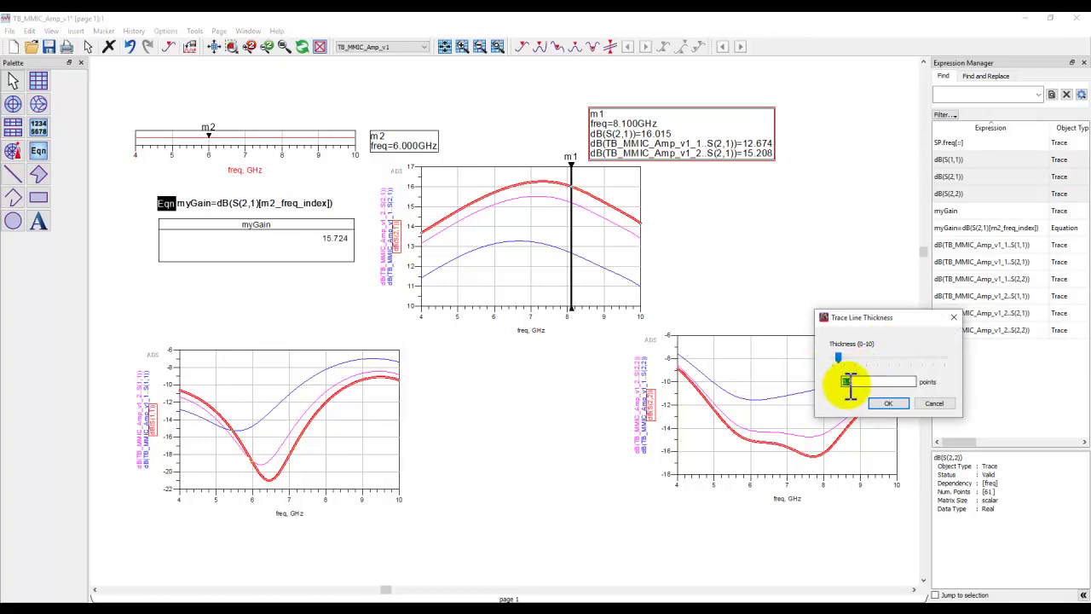
type("2")
left_click(884, 404)
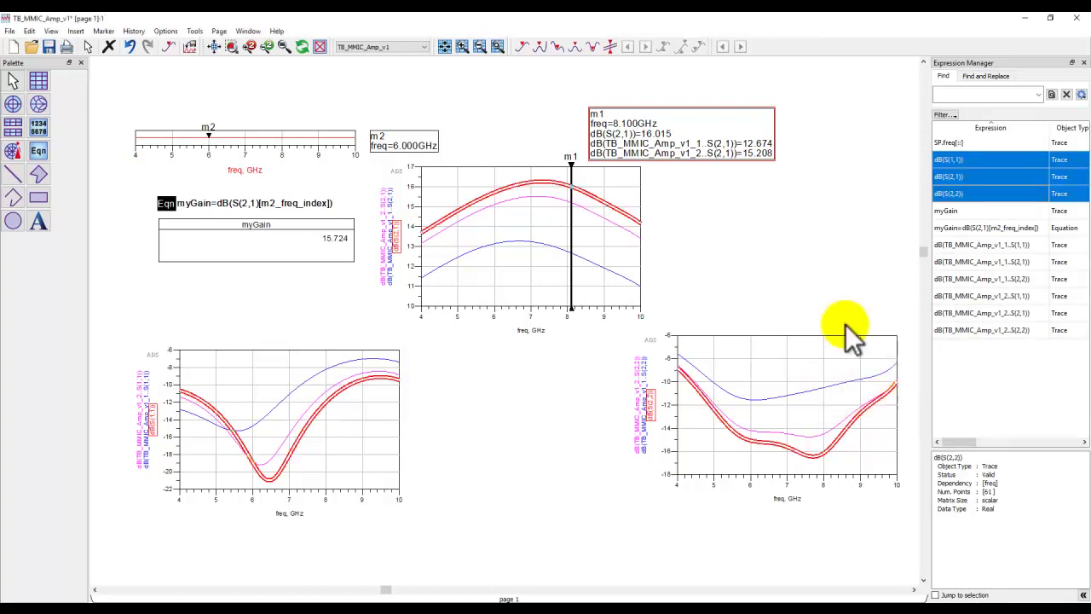
Change the line type of the selected red dB(S) traces to Short Dot Dash
right_click(946, 177)
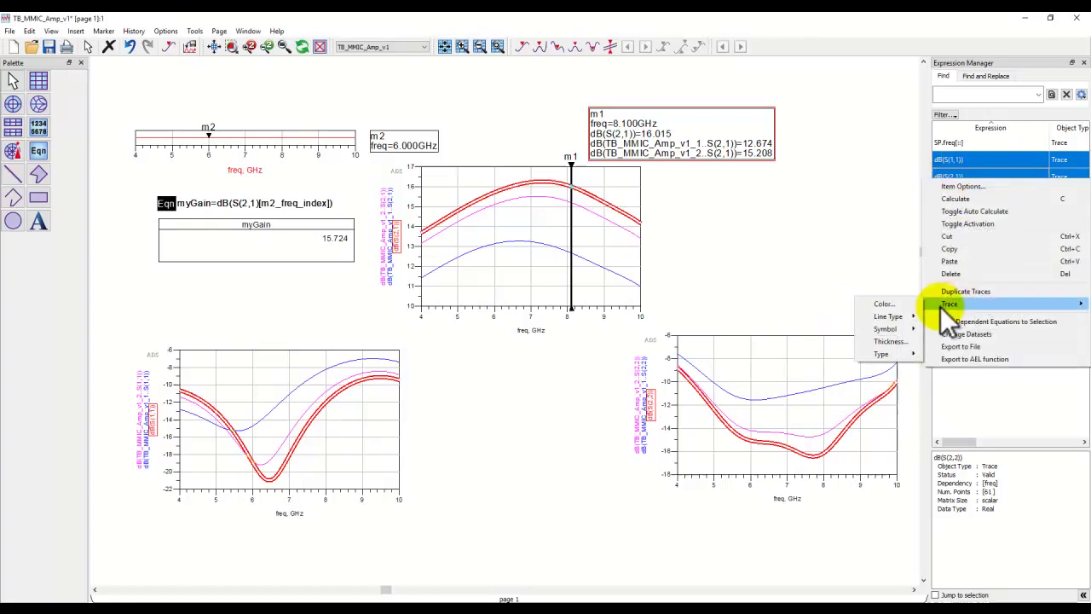
mouse_move(892, 353)
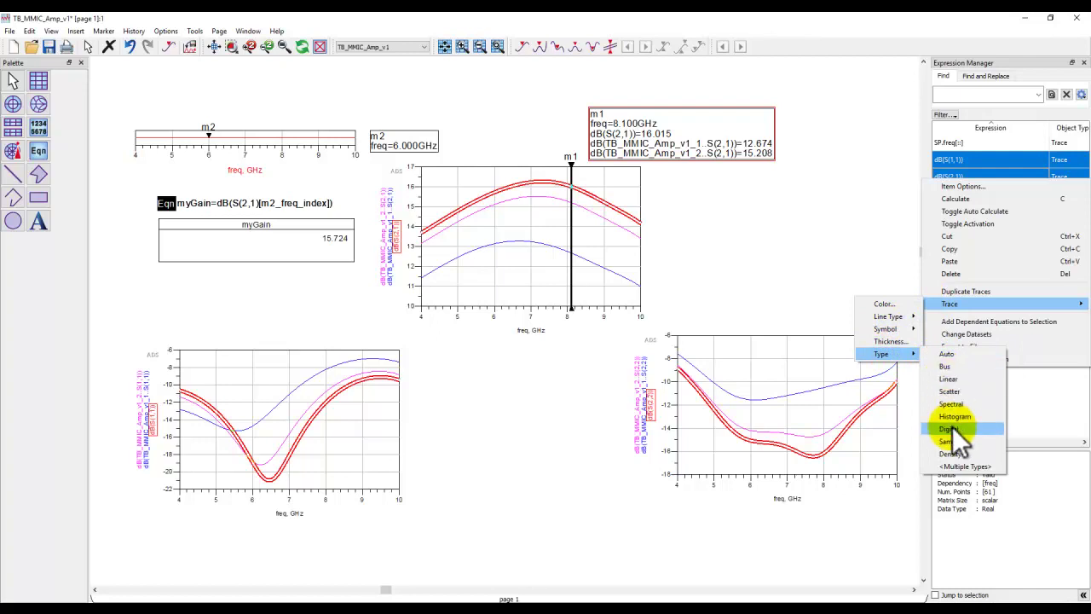
mouse_move(901, 311)
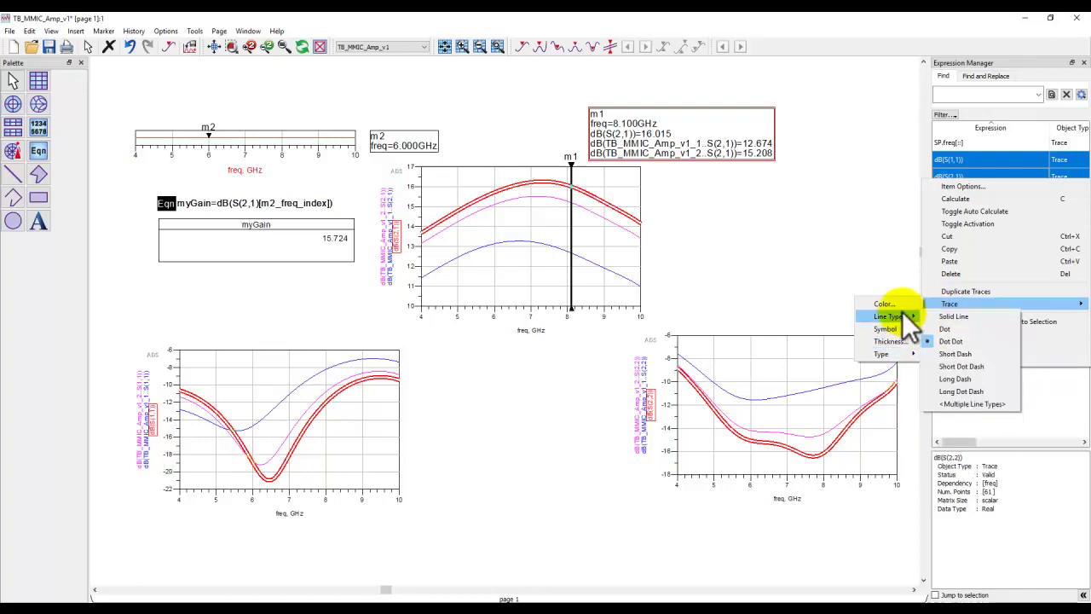
left_click(945, 366)
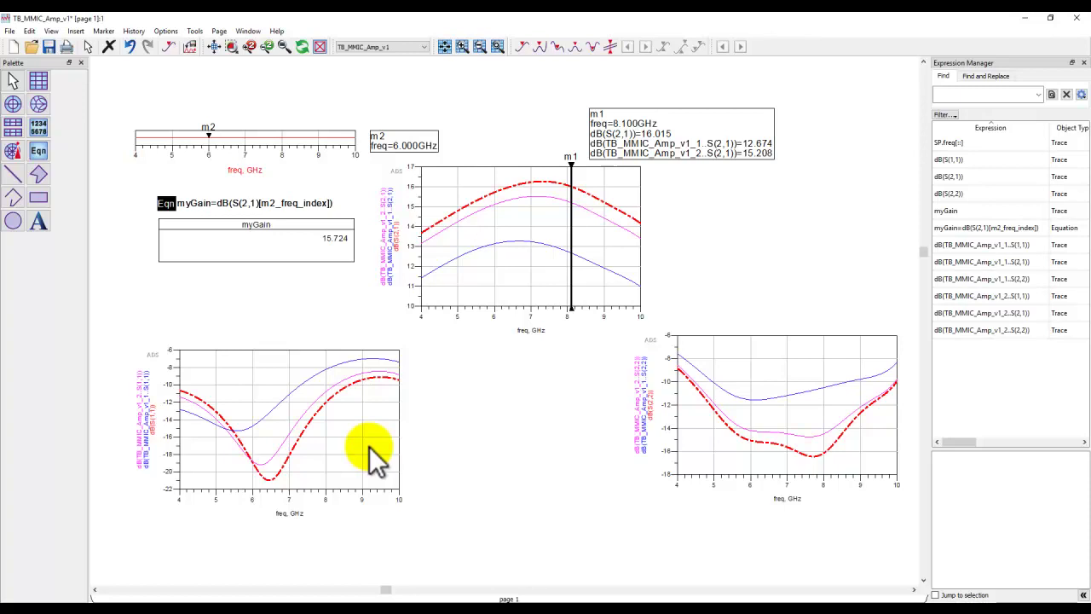
Select the S(1,1), gain and S(2,2) plots together for axis range editing
left_click(368, 451)
left_click(486, 304, "ctrl")
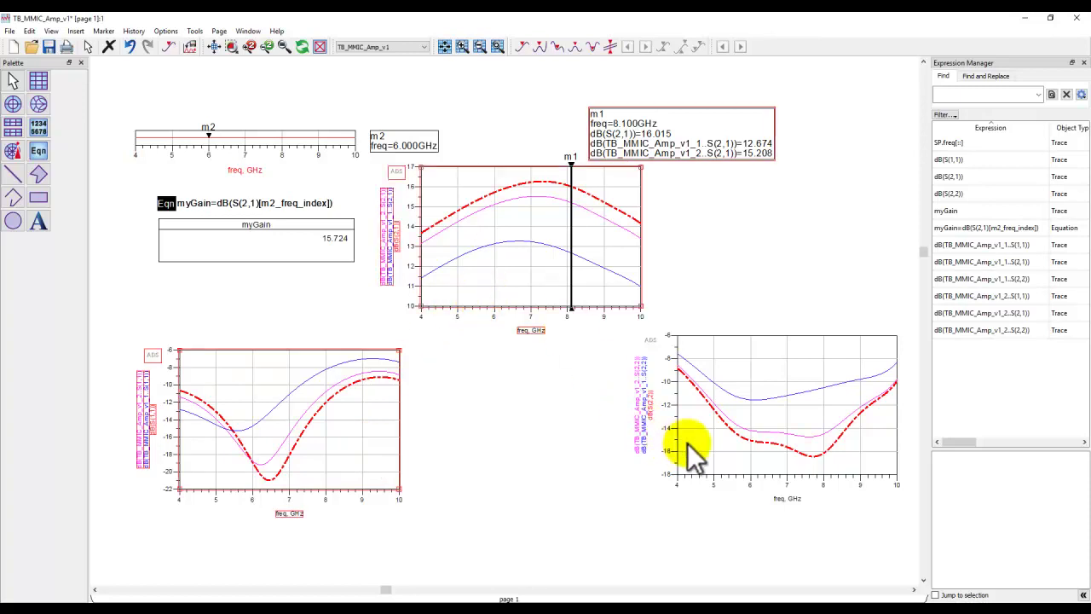
left_click(687, 439, "ctrl")
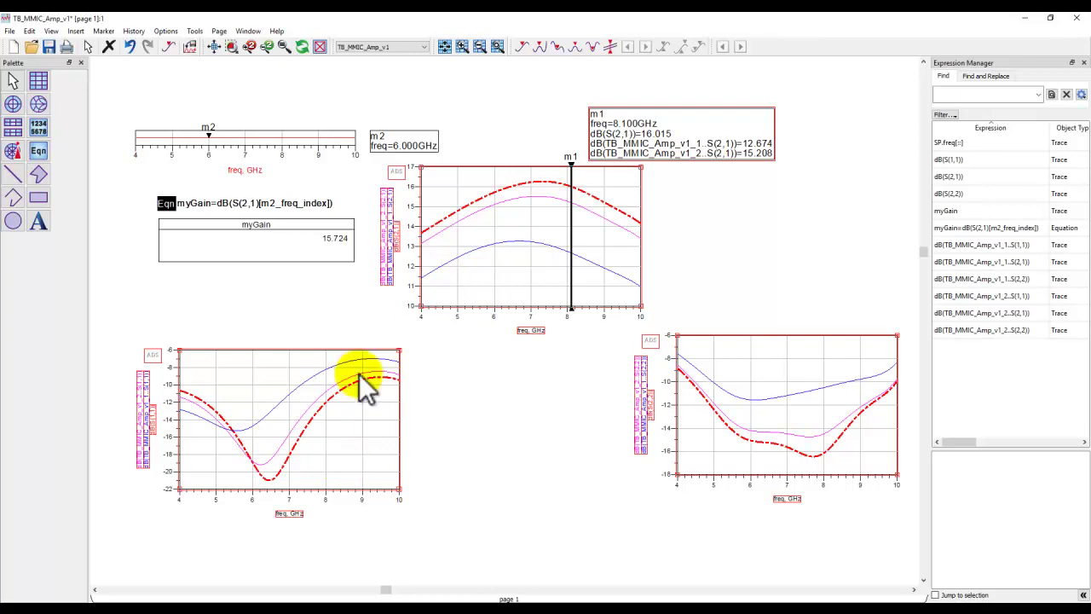
right_click(467, 276)
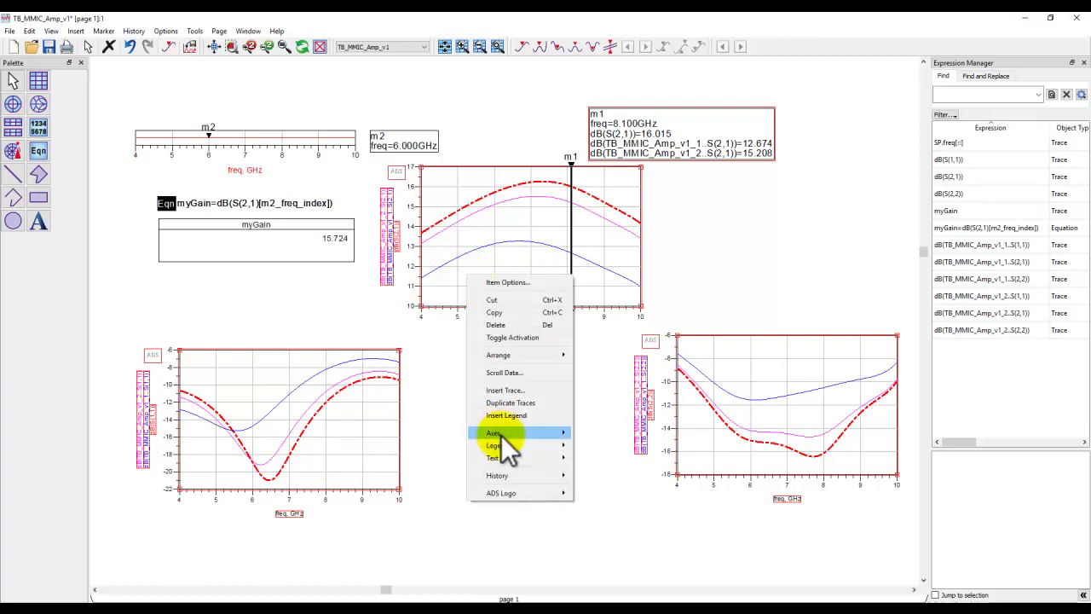
mouse_move(503, 434)
left_click(597, 447)
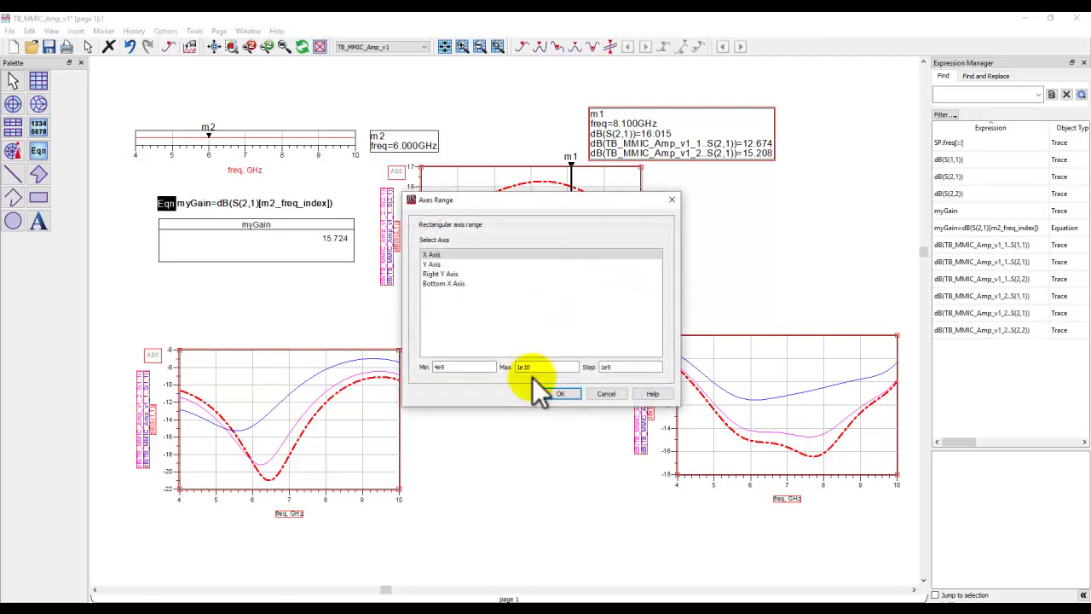
Set the X axis to minimum 6e9, maximum 8e9 and step 0.5, then deselect the plots
double_click(442, 367)
type("6e9")
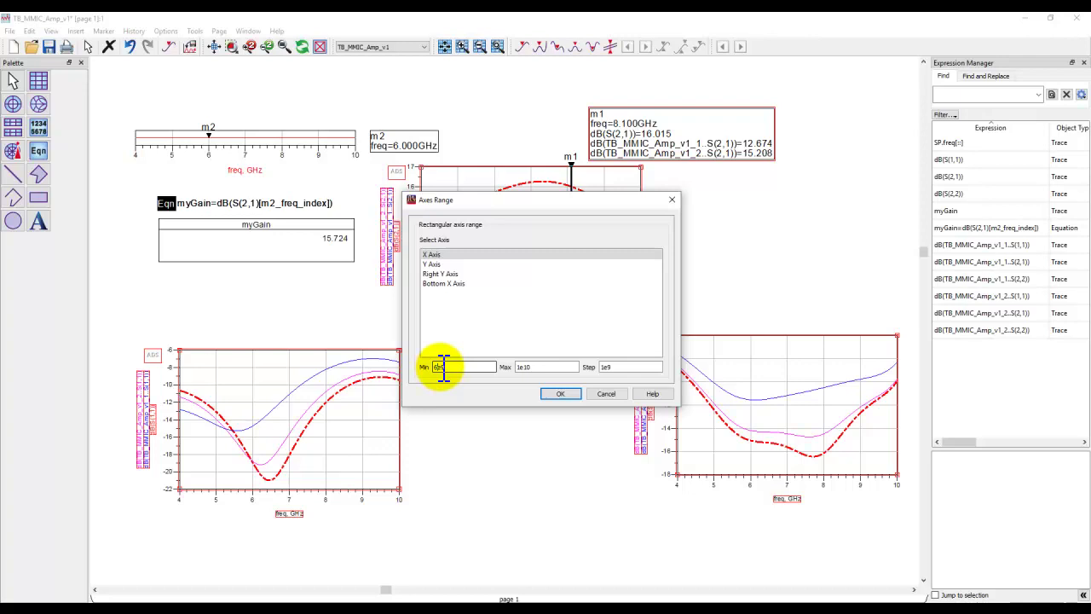
double_click(532, 367)
double_click(533, 366)
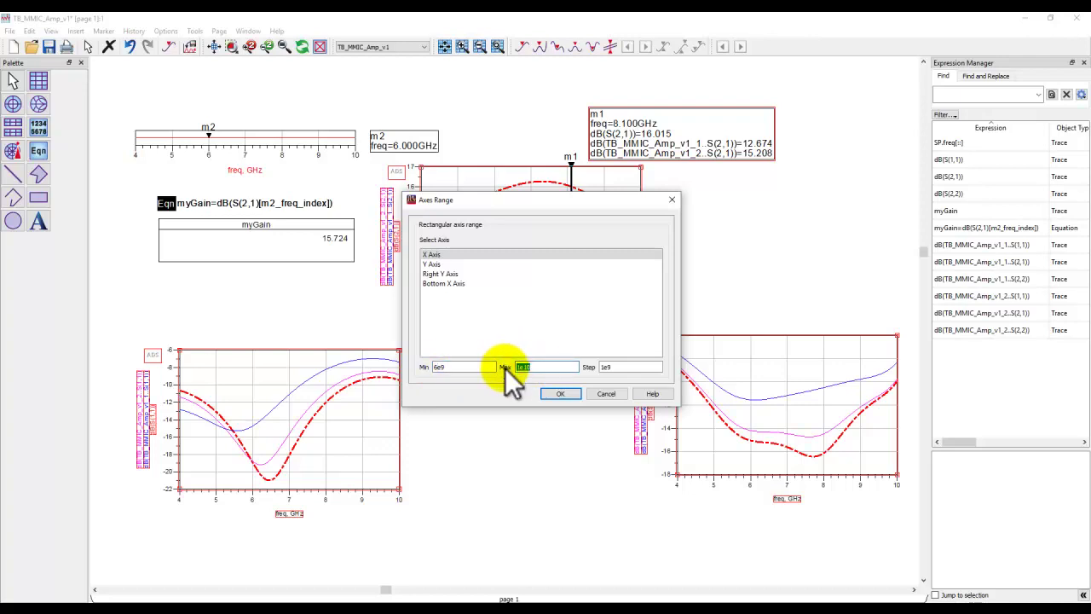
type("8e9")
double_click(605, 366)
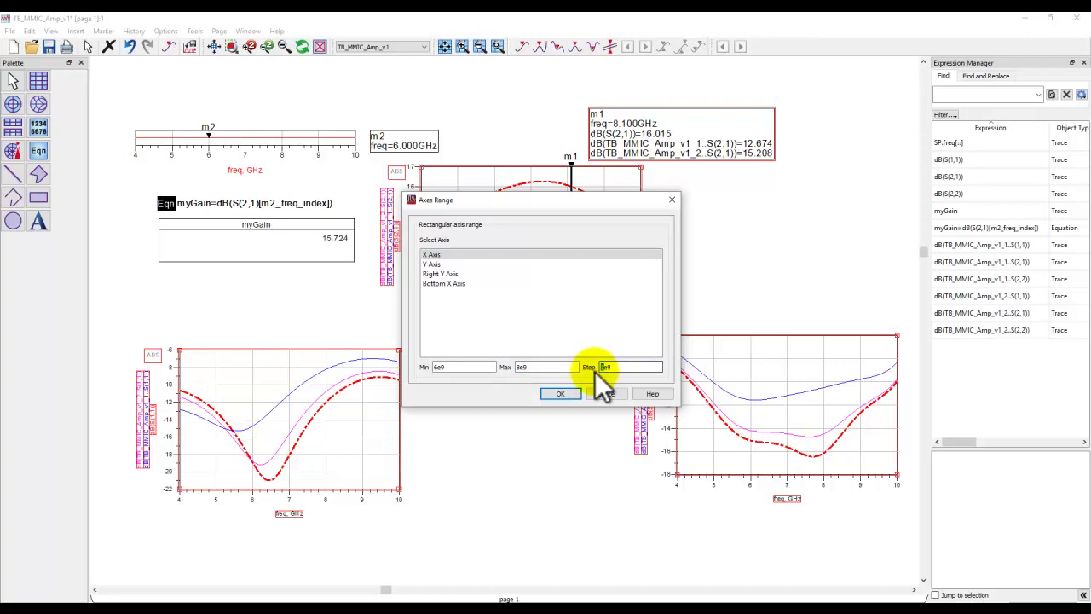
type("0.5")
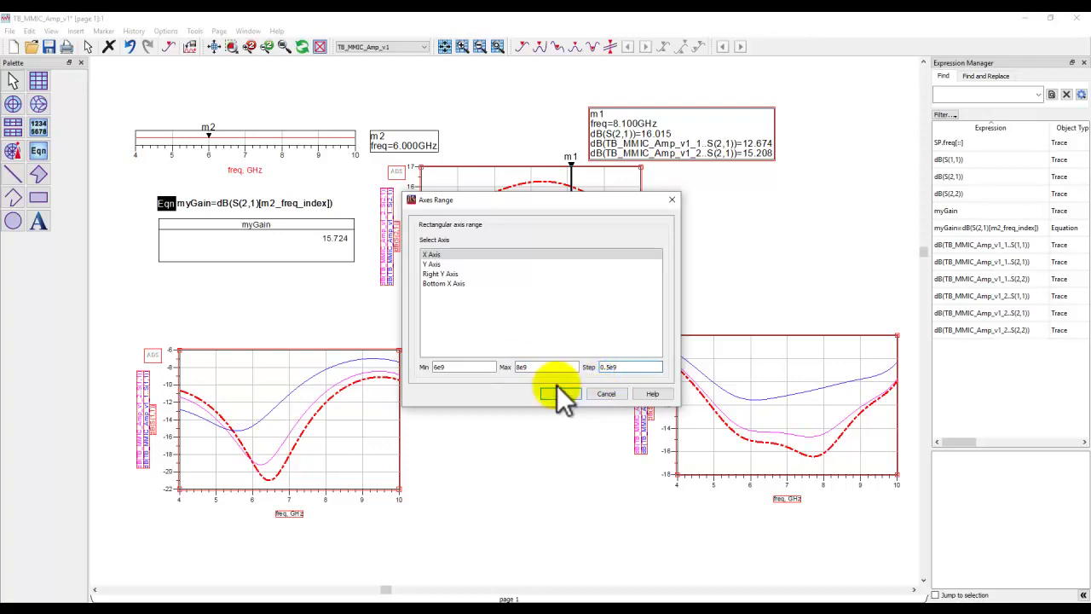
left_click(555, 393)
left_click(522, 406)
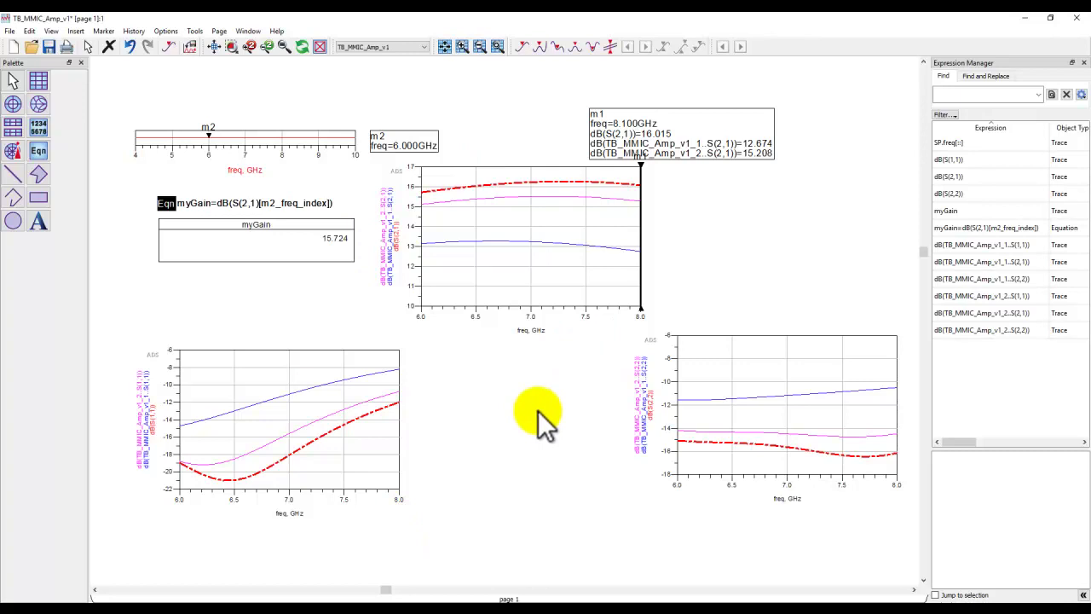
Show the Expression Manager's Find and Replace page and focus its Find field
left_click(978, 75)
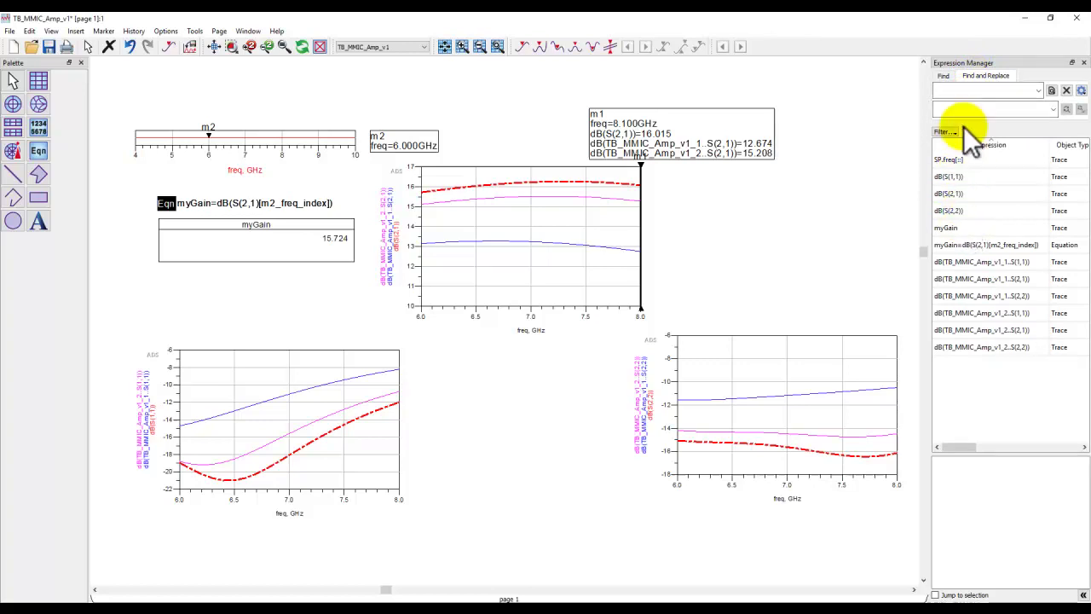
left_click(968, 91)
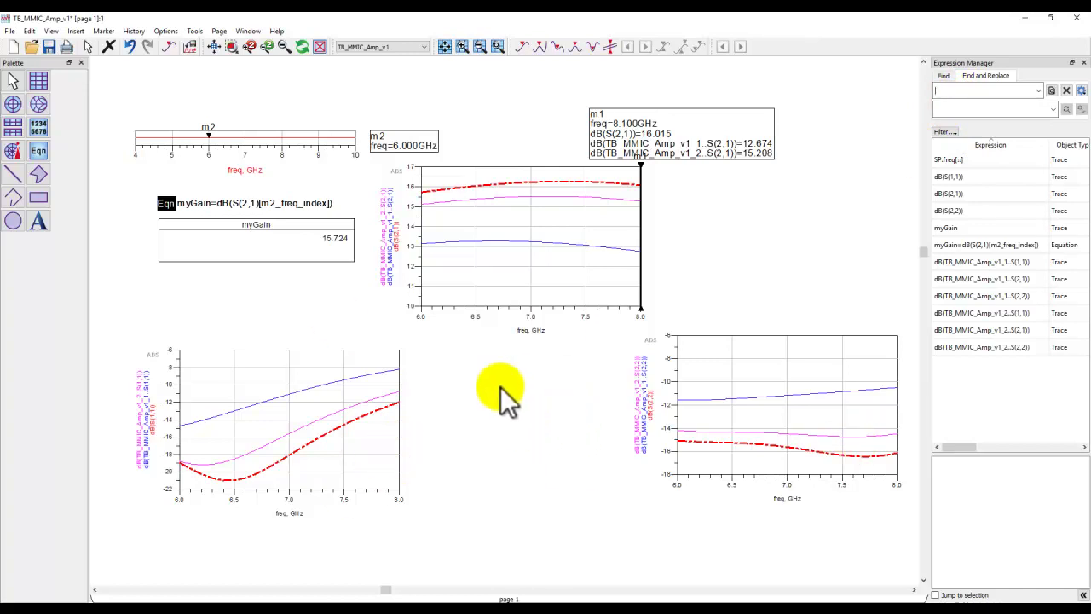
Bring up the Untitled 5 Equations window and scroll through its Expression Manager equation list
mouse_move(486, 597)
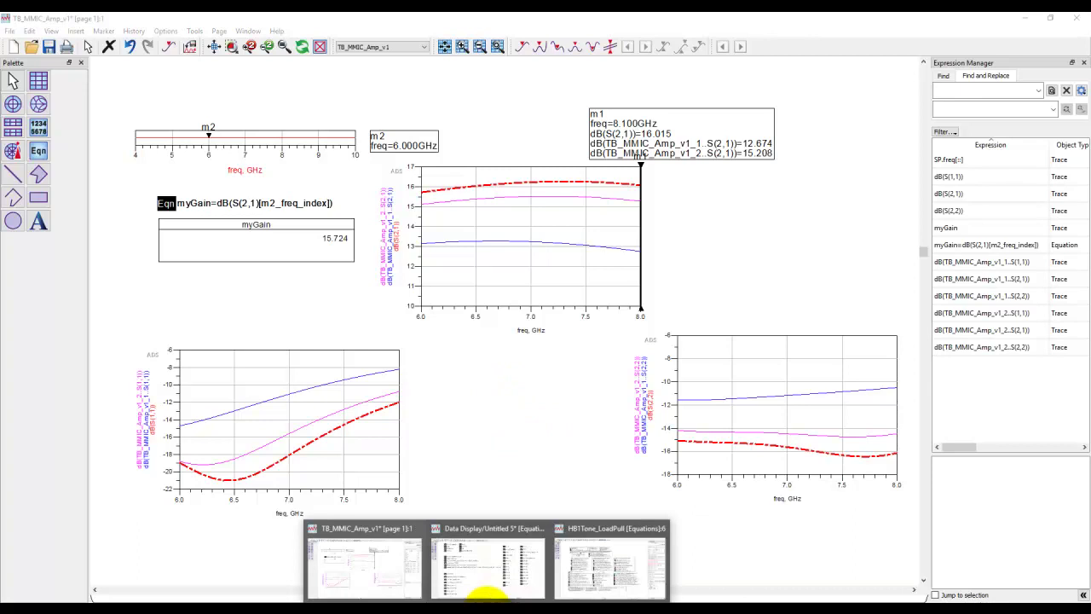
left_click(464, 580)
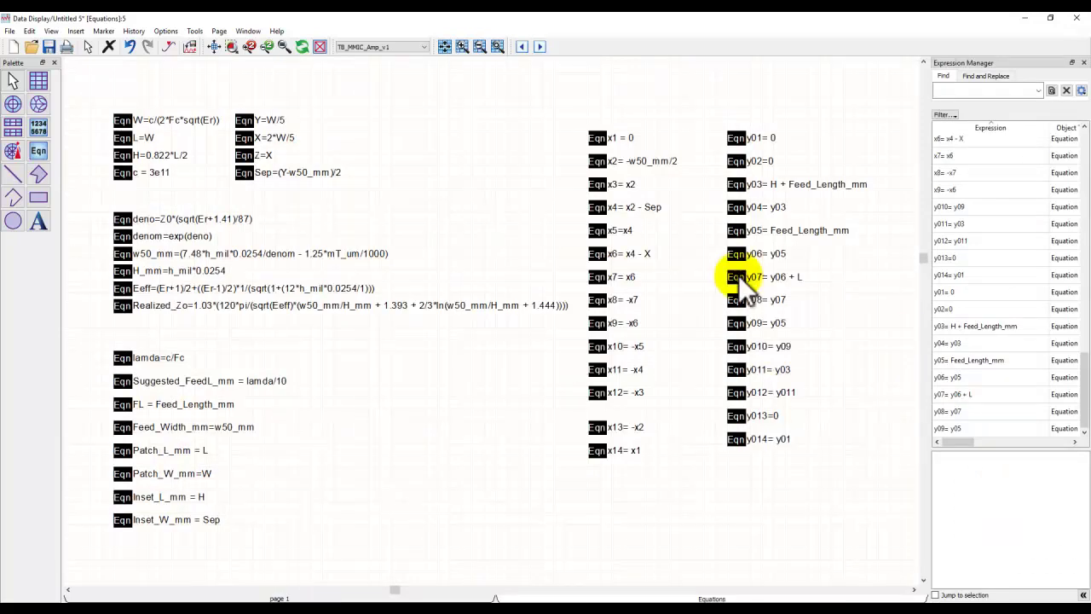
scroll(961, 340, "up", 10)
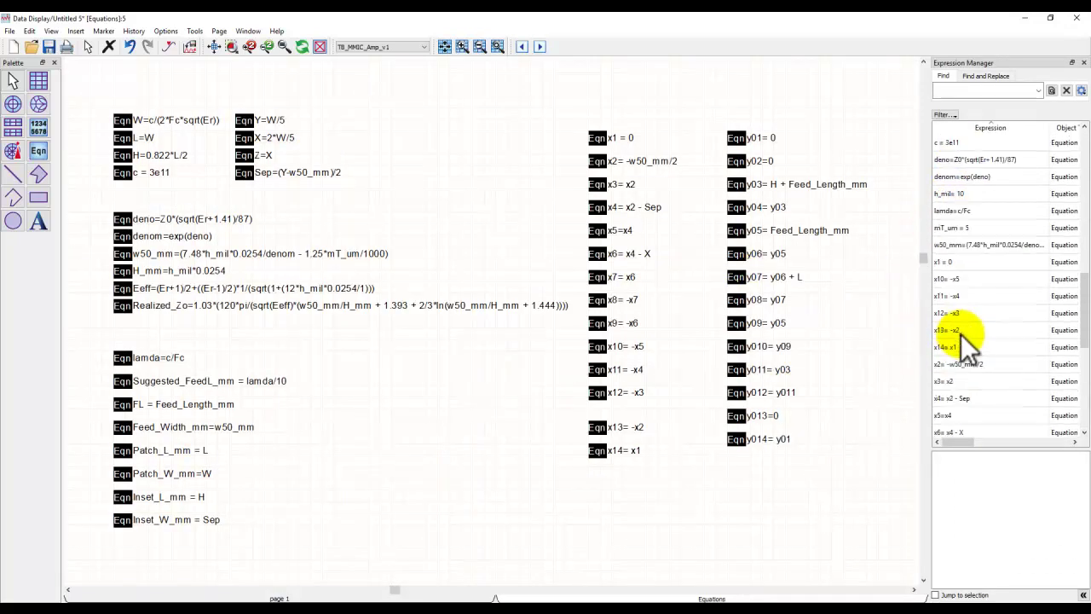
scroll(961, 334, "down", 10)
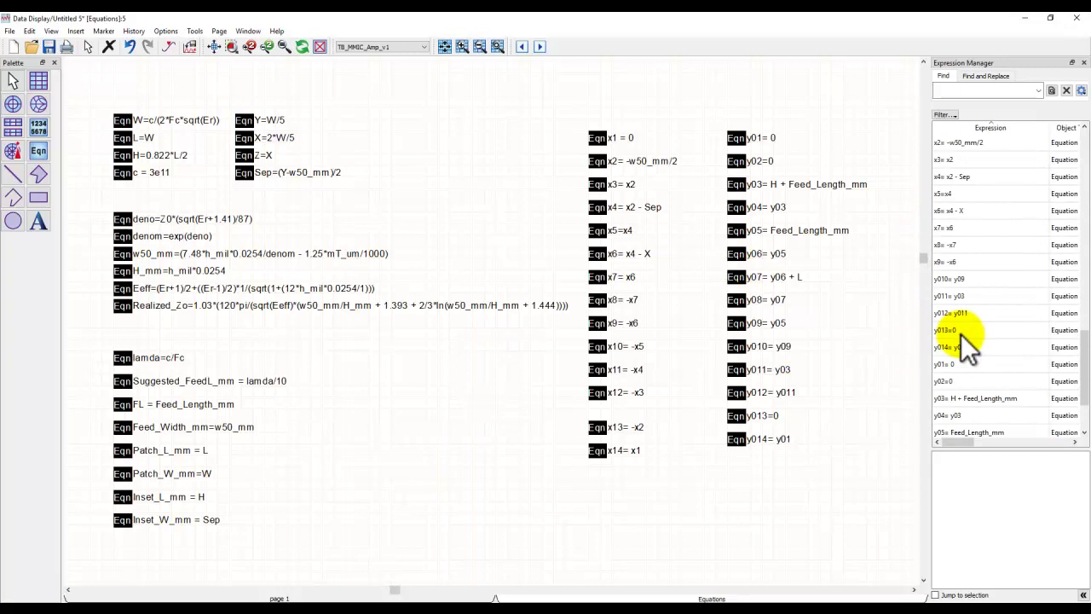
Add the equations that Realized_Zo depends on to the selection
left_click(127, 309)
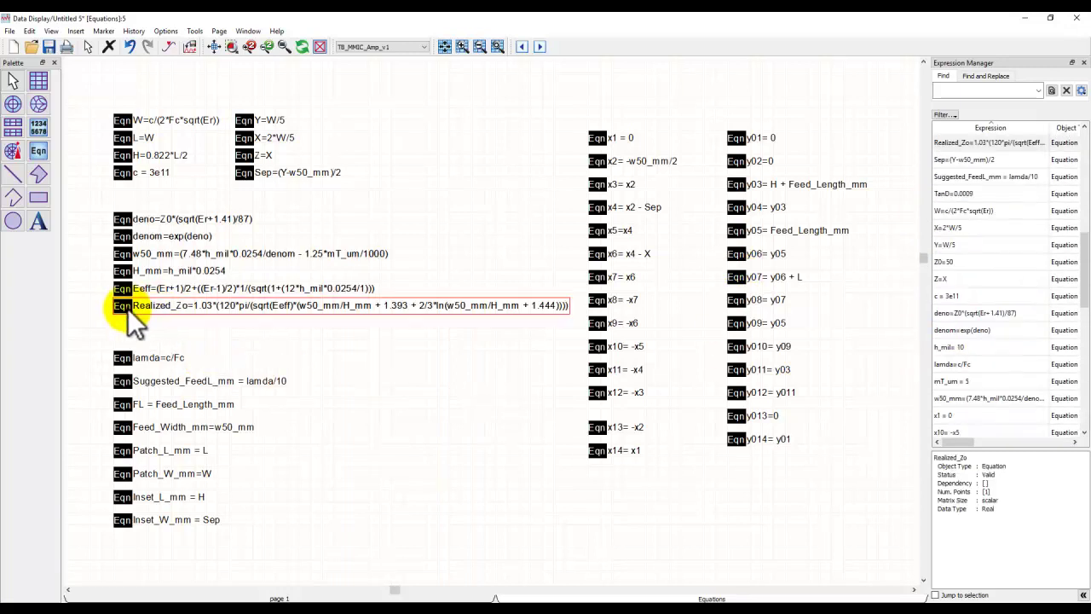
right_click(961, 144)
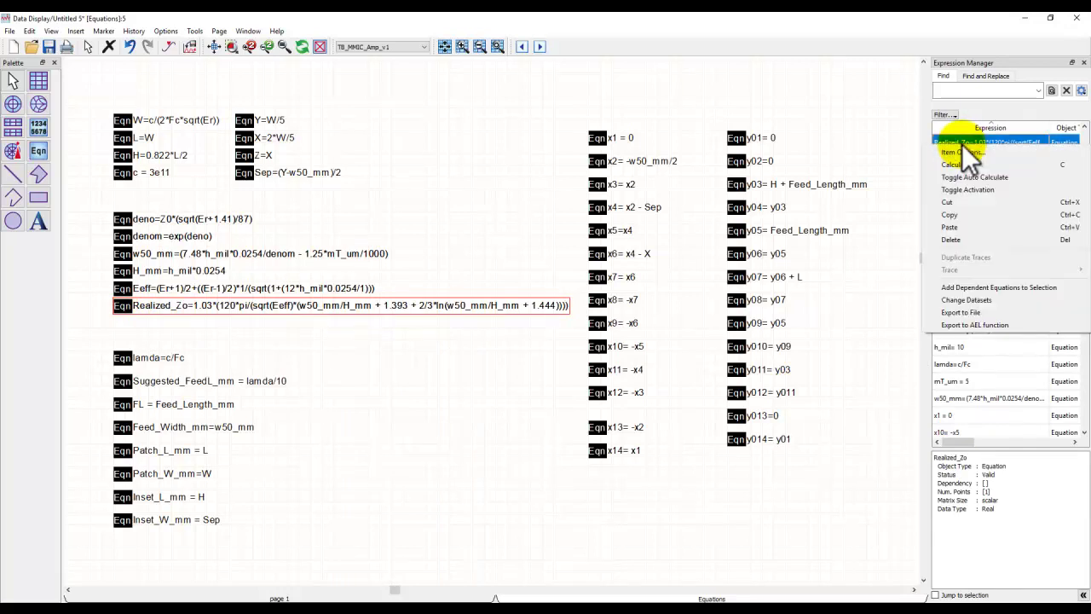
left_click(967, 288)
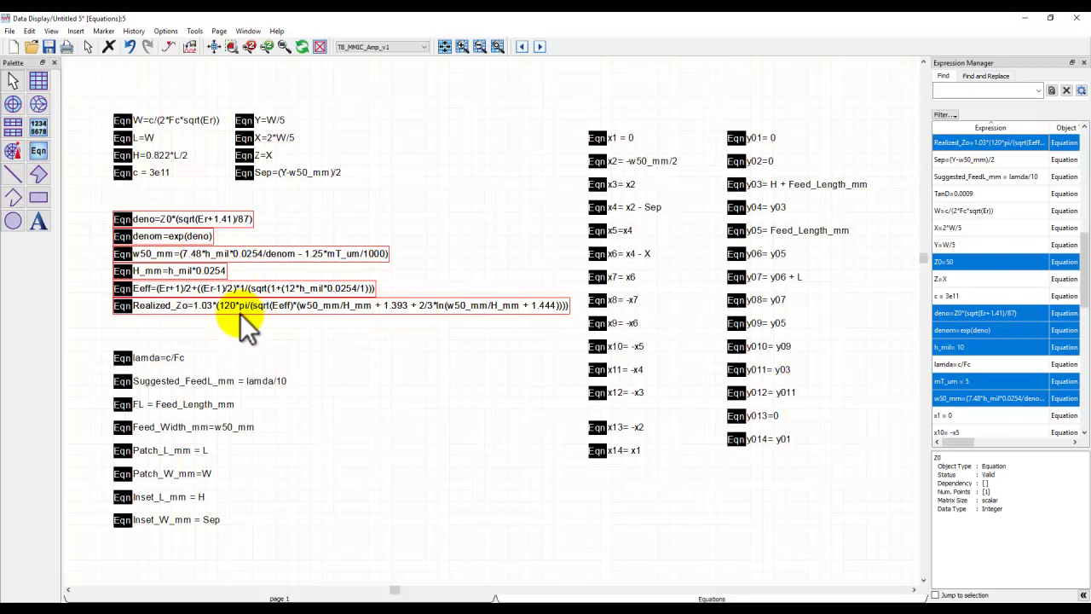
Reselect only Realized_Zo and bring up its actions menu without choosing anything
left_click(284, 324)
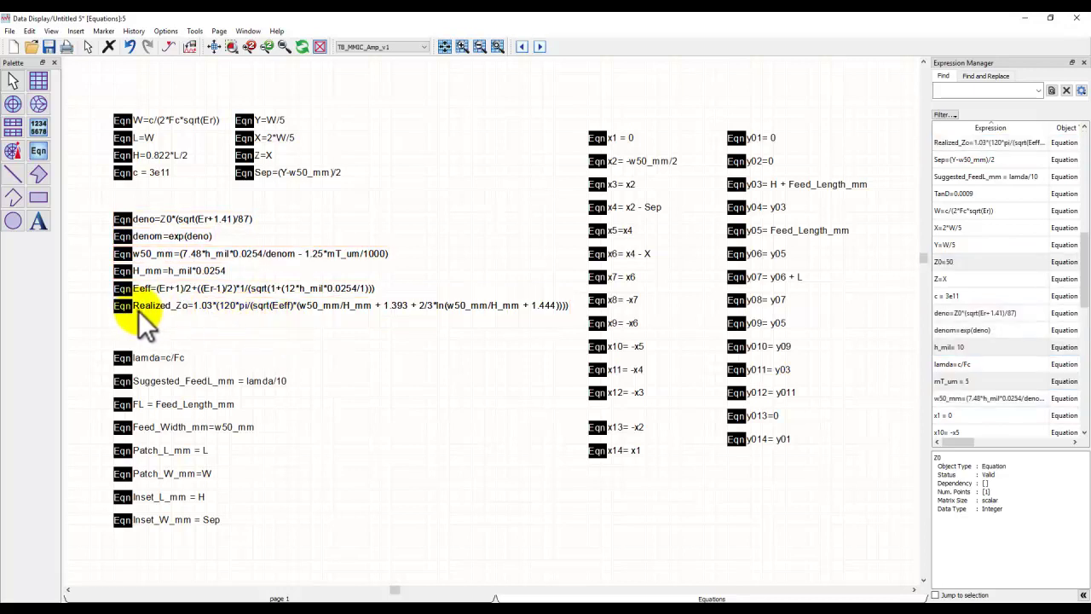
left_click(181, 300)
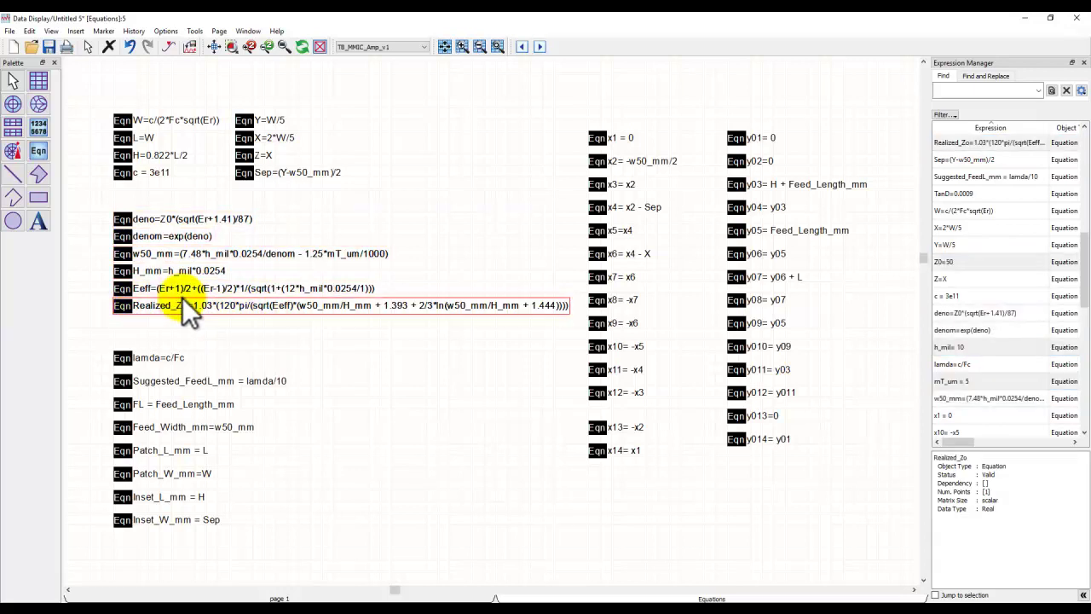
right_click(944, 142)
left_click(944, 143)
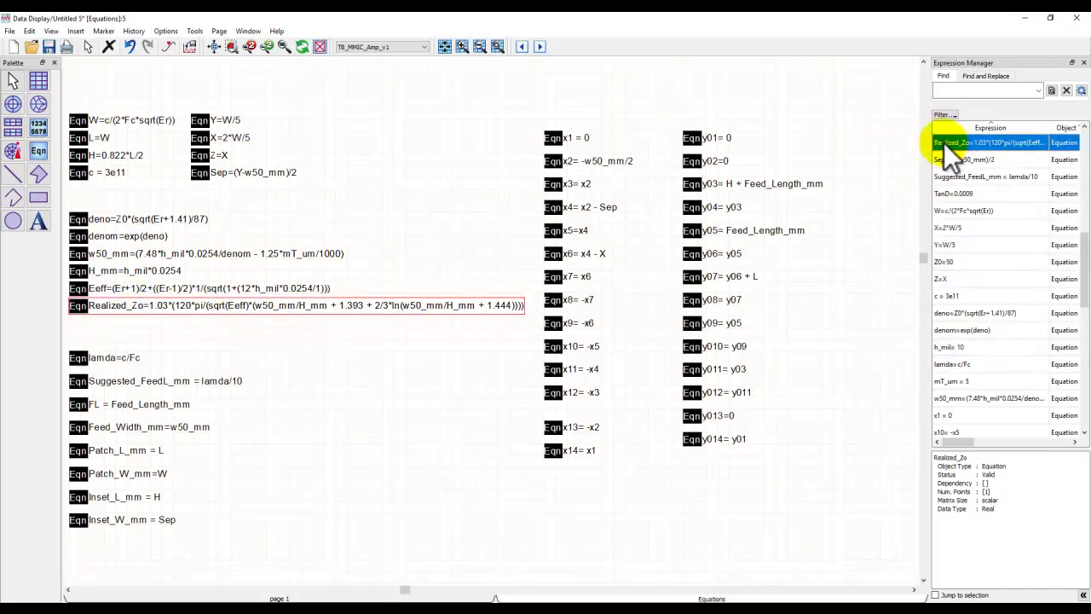
Export Realized_Zo as an AEL function and inspect its variable declaration lines
right_click(943, 143)
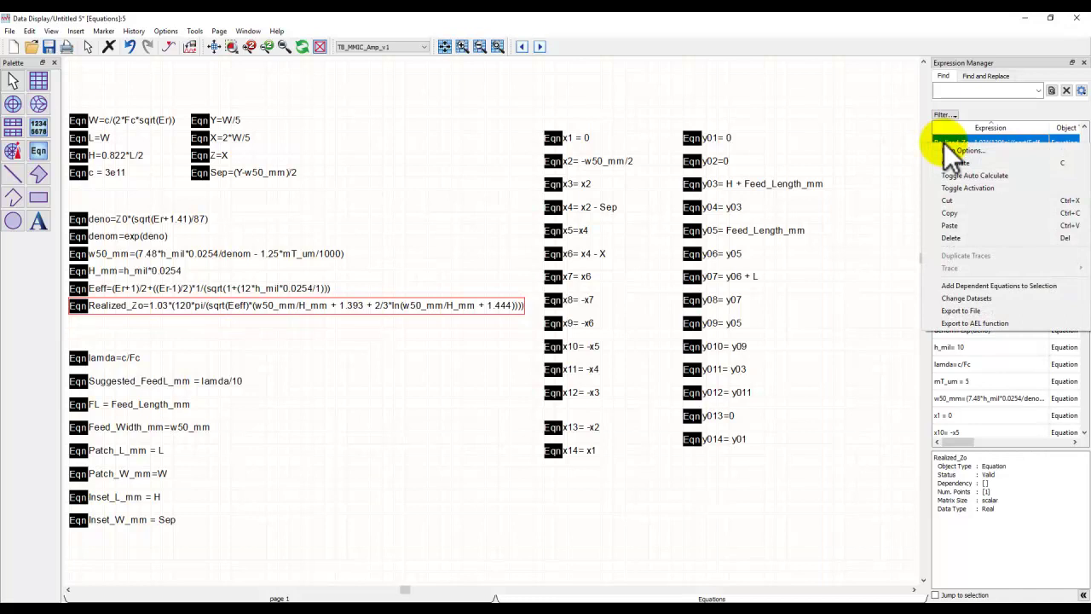
left_click(948, 324)
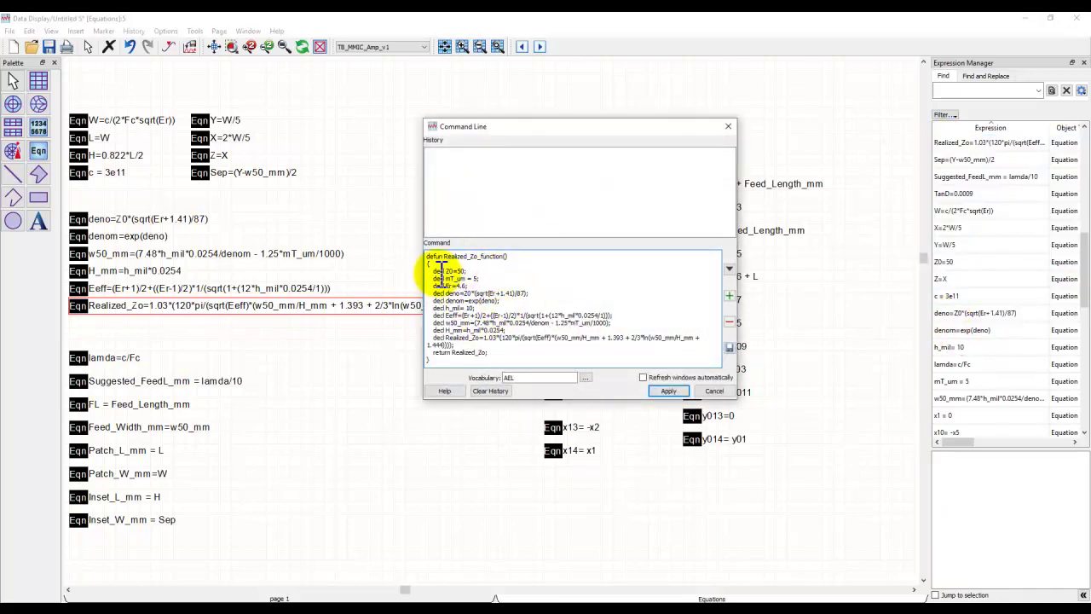
left_click_drag(438, 271, 490, 316)
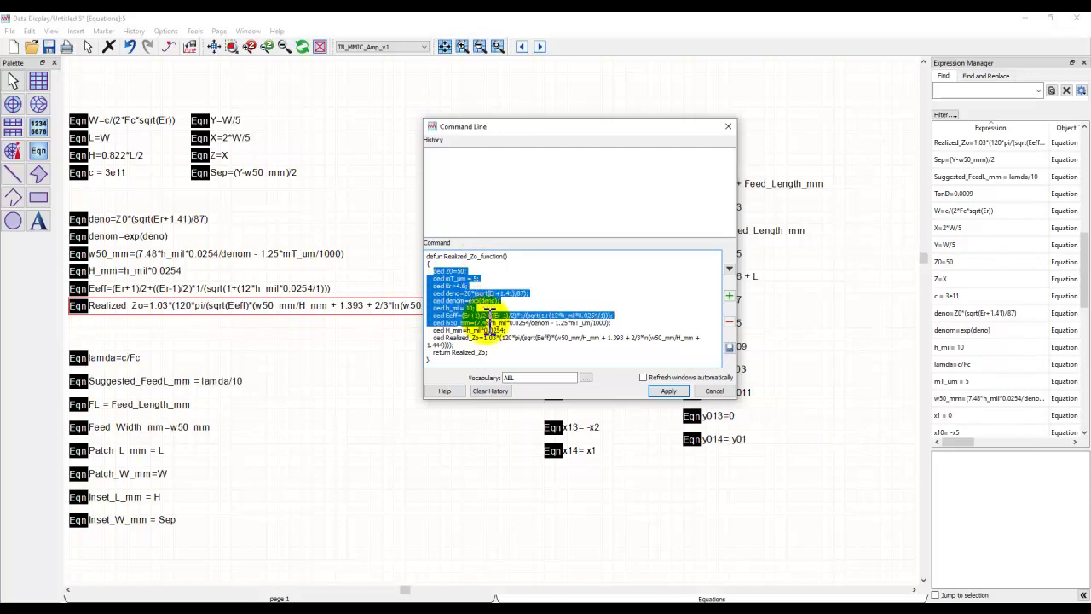
left_click(488, 311)
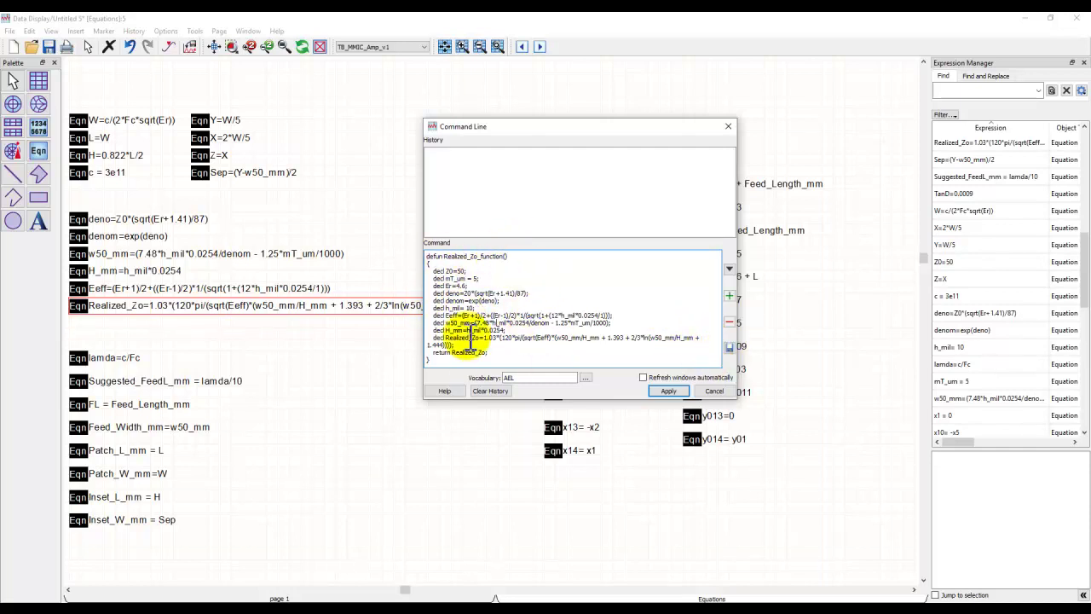
Save Realized_Zo_function as AEL file myzo1, then close the Command Line
left_click(729, 349)
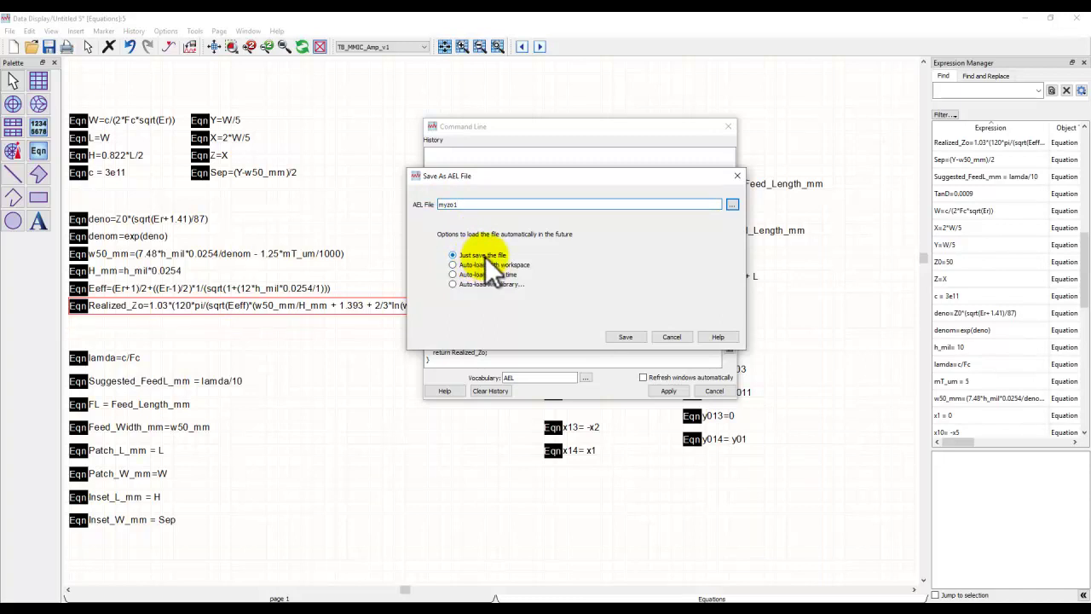
left_click(625, 336)
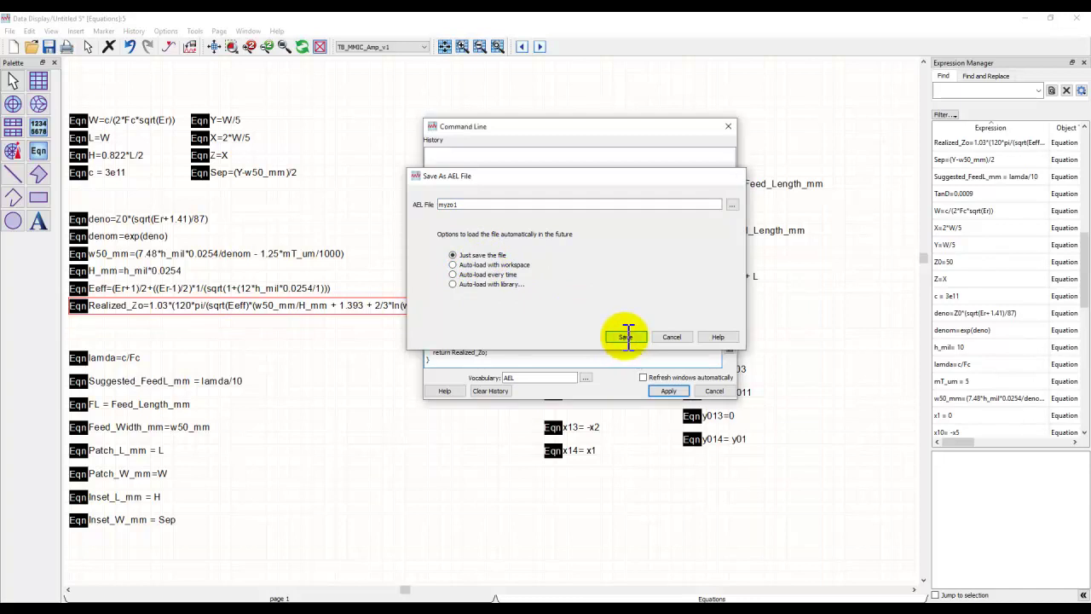
left_click(713, 390)
Place the equation myzo=Realized_Zo_function() near the top of the page
left_click(40, 154)
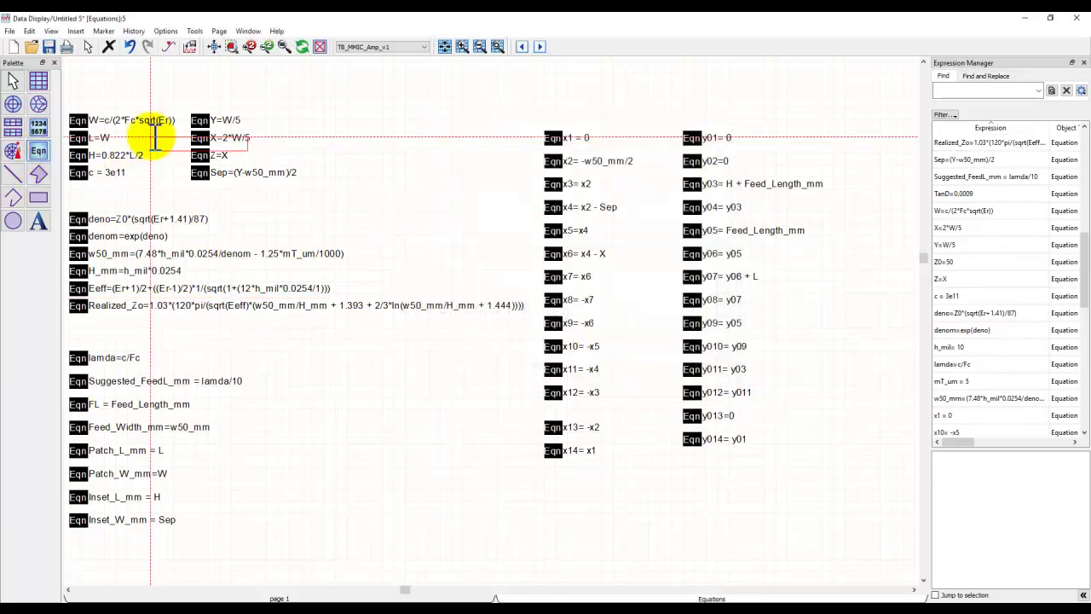
left_click(310, 89)
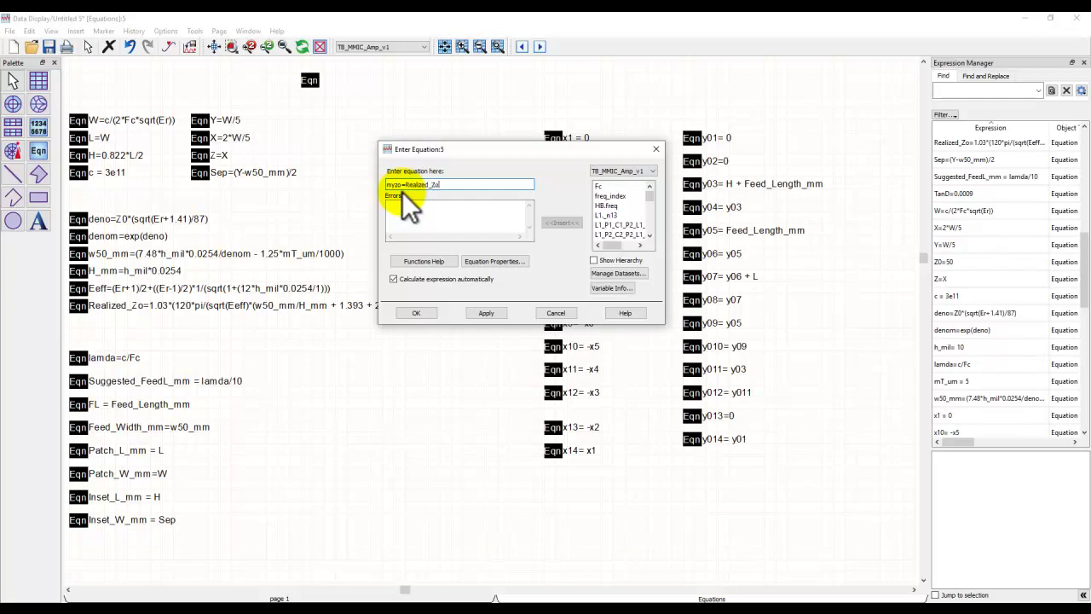
type("function()")
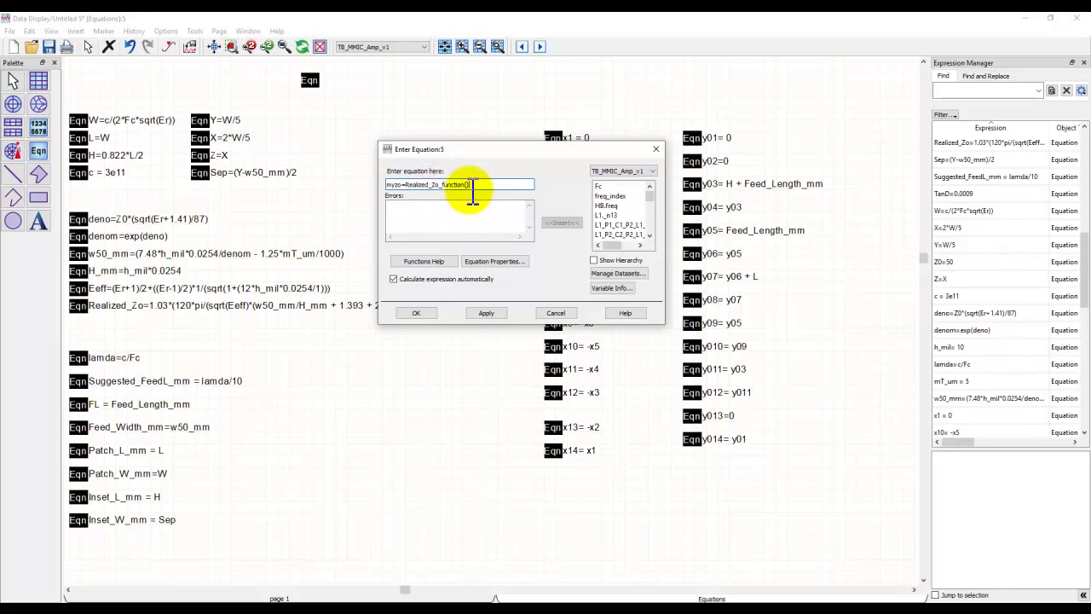
left_click(418, 313)
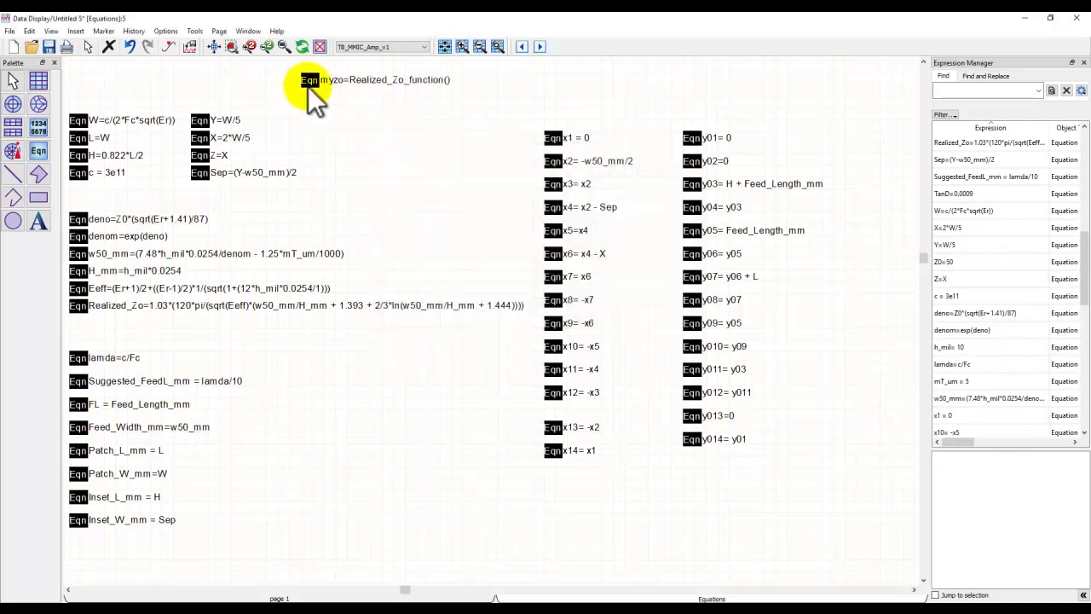
Insert a list table showing the myzo equation variable
left_click(38, 126)
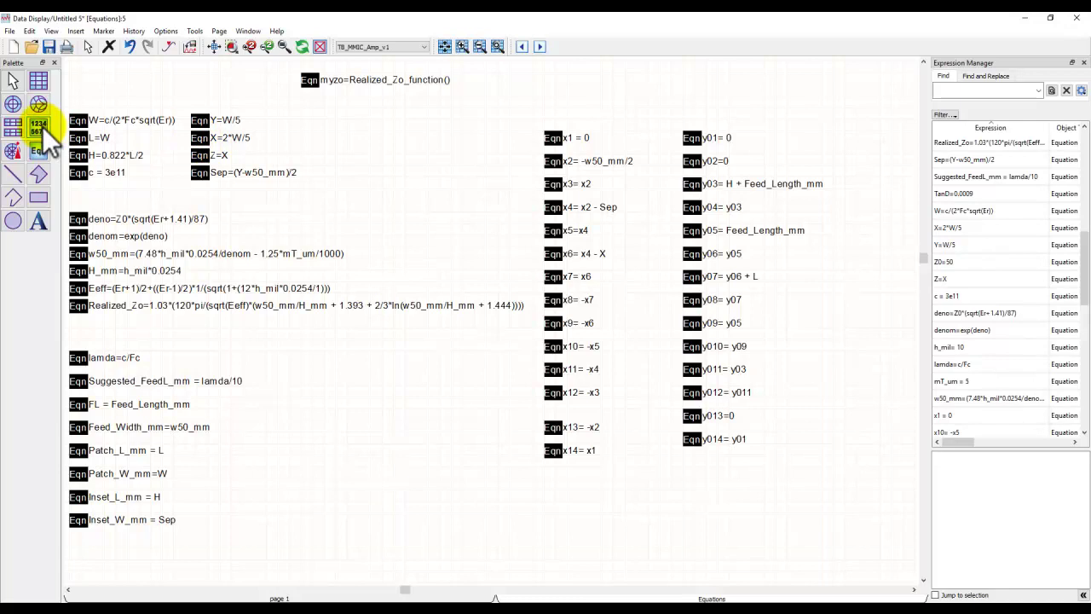
left_click(438, 173)
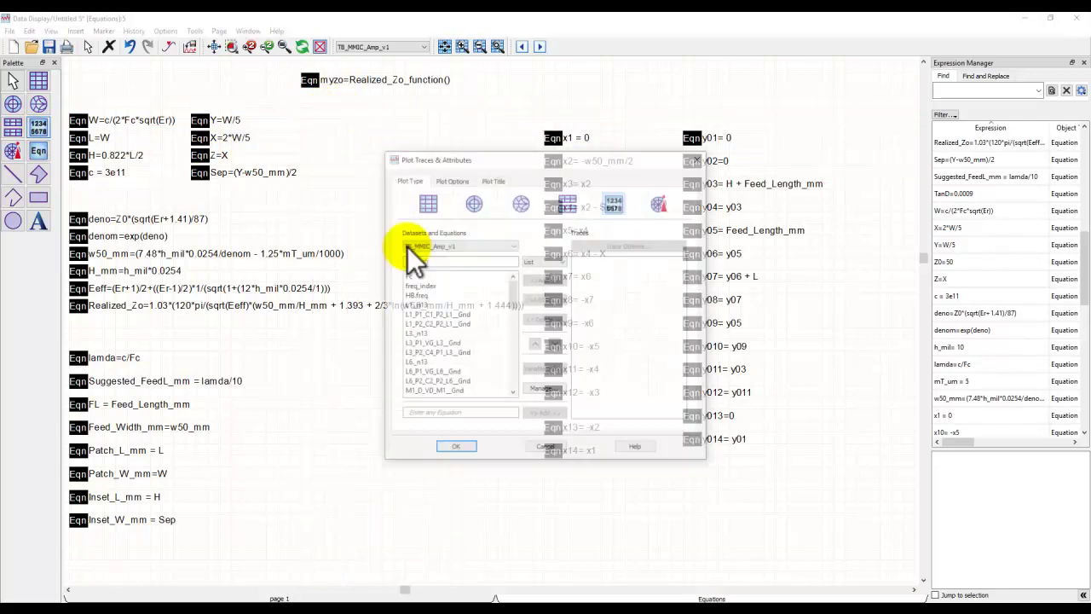
left_click(448, 414)
type("myzo")
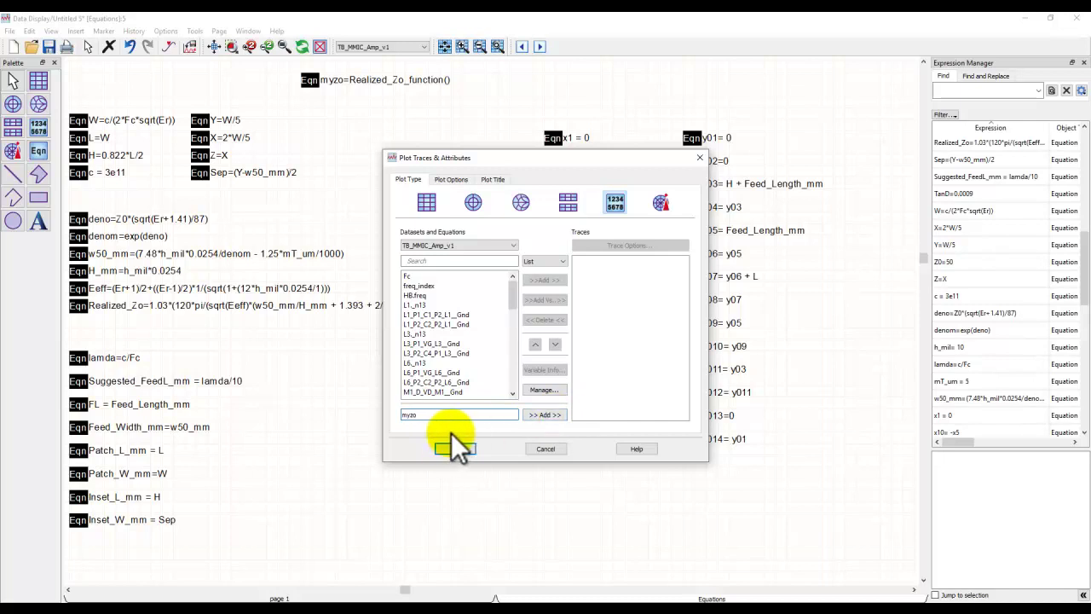
left_click(509, 246)
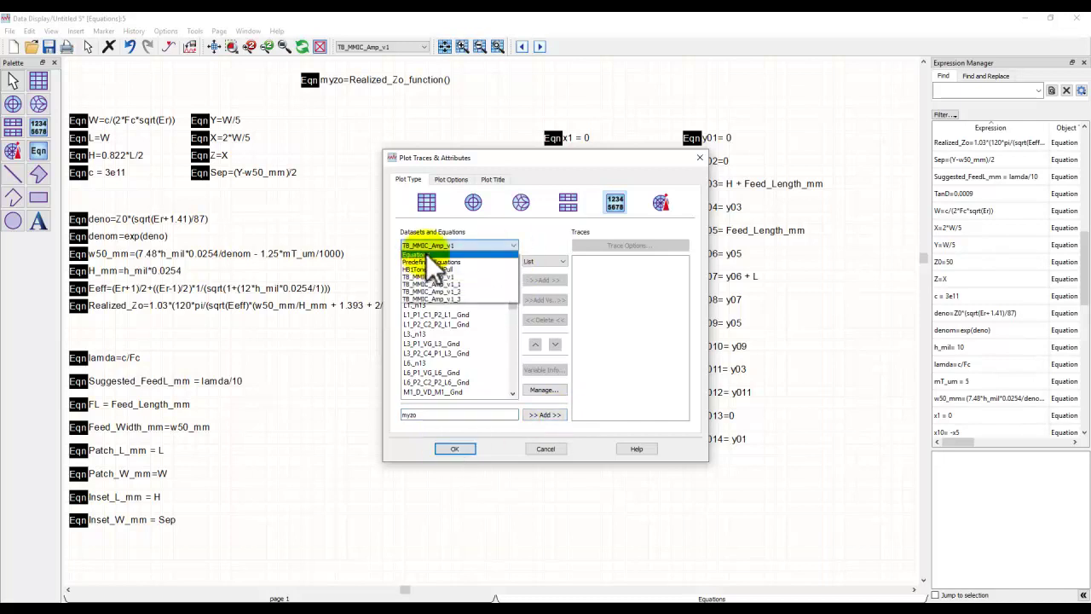
left_click(426, 254)
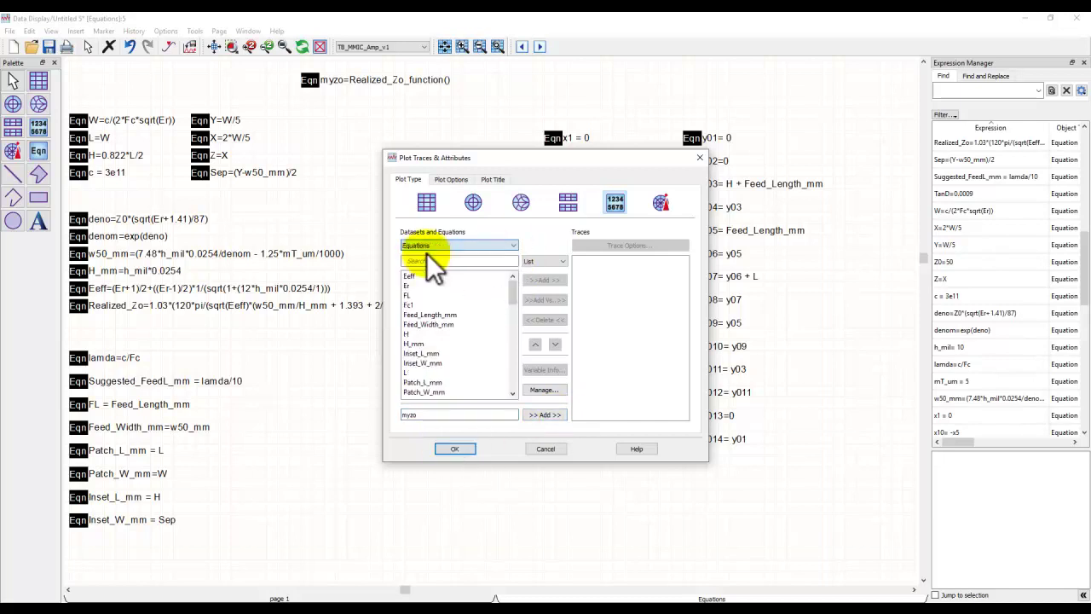
left_click(545, 414)
left_click(456, 448)
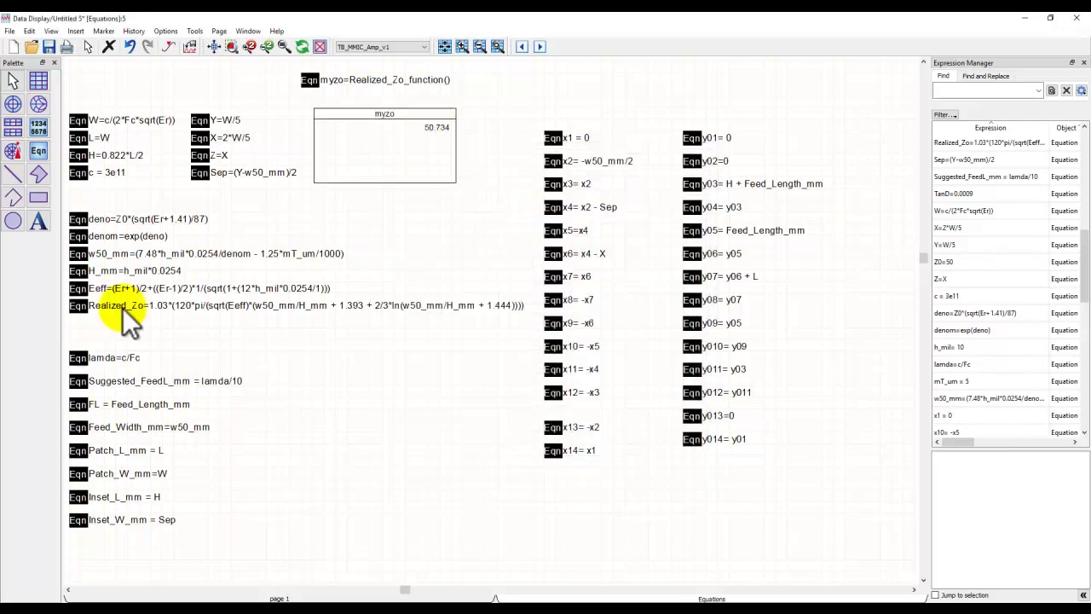
Add Realized_Zo from the page's equations as a second column in the table
double_click(351, 151)
left_click(440, 246)
left_click(441, 254)
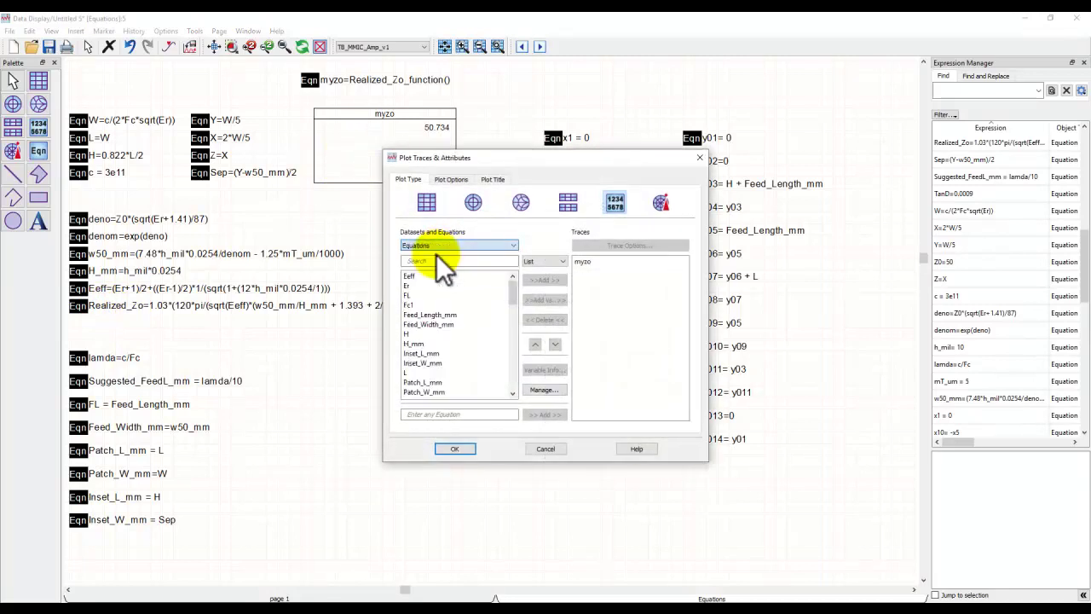
scroll(446, 301, "down", 3)
left_click(437, 314)
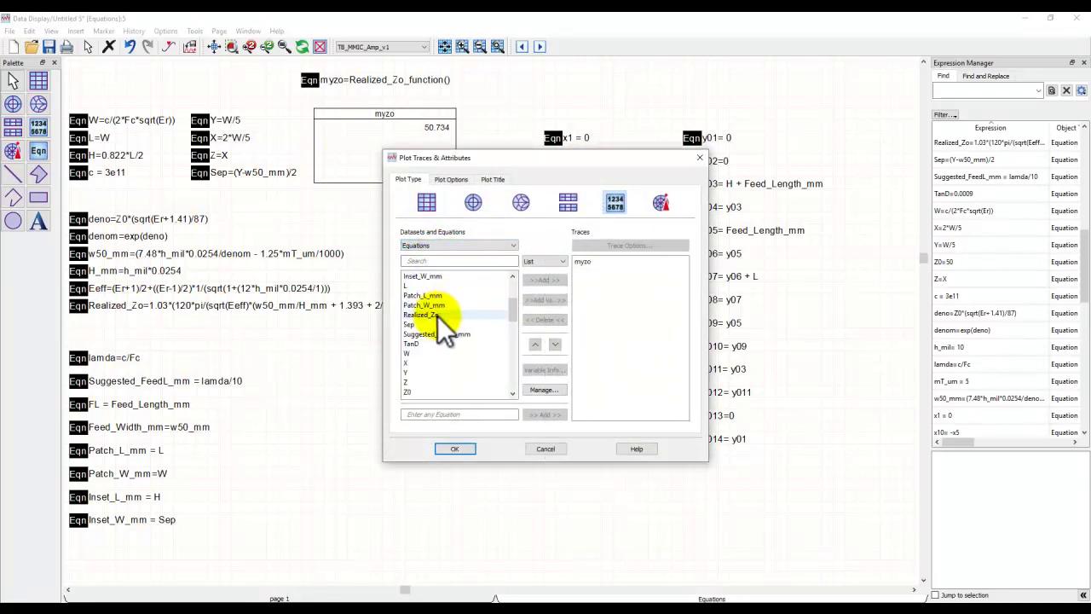
left_click(544, 279)
left_click(458, 449)
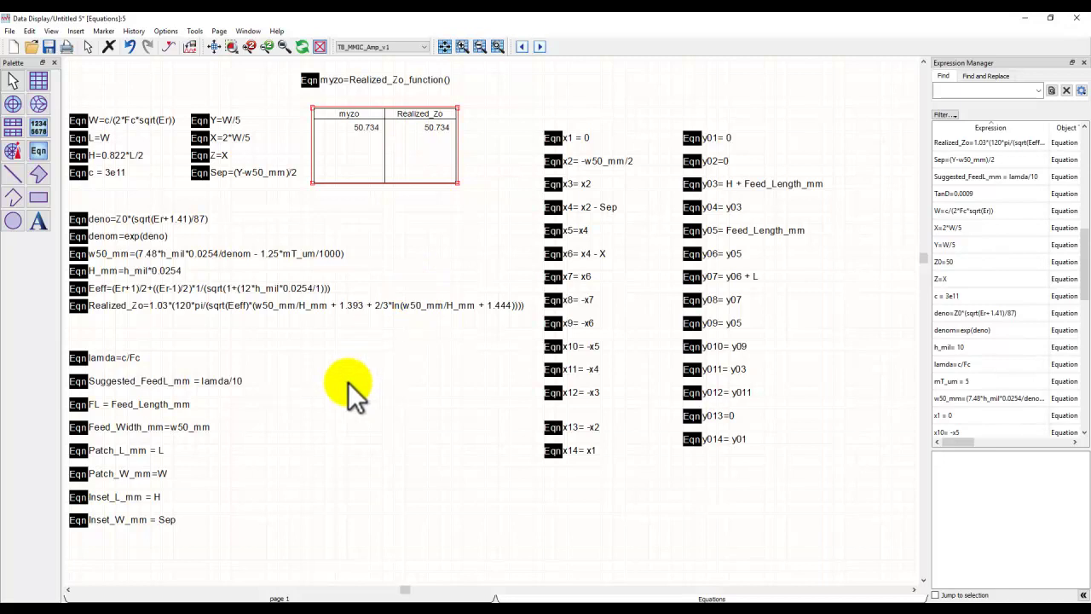
Zoom in so the myzo and Realized_Zo values (50.734) are easier to read
left_click(217, 45)
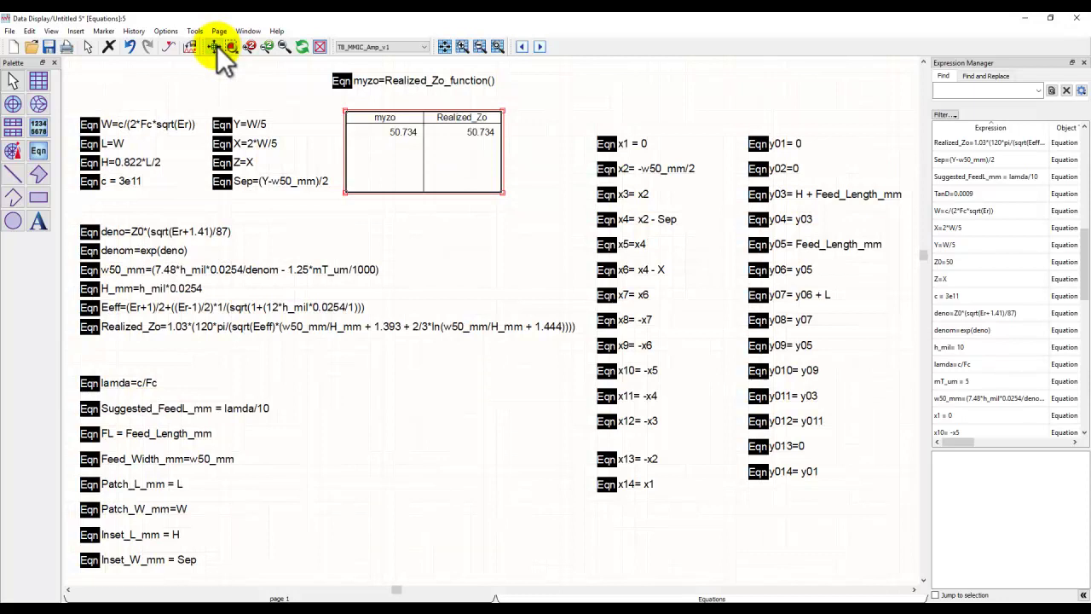